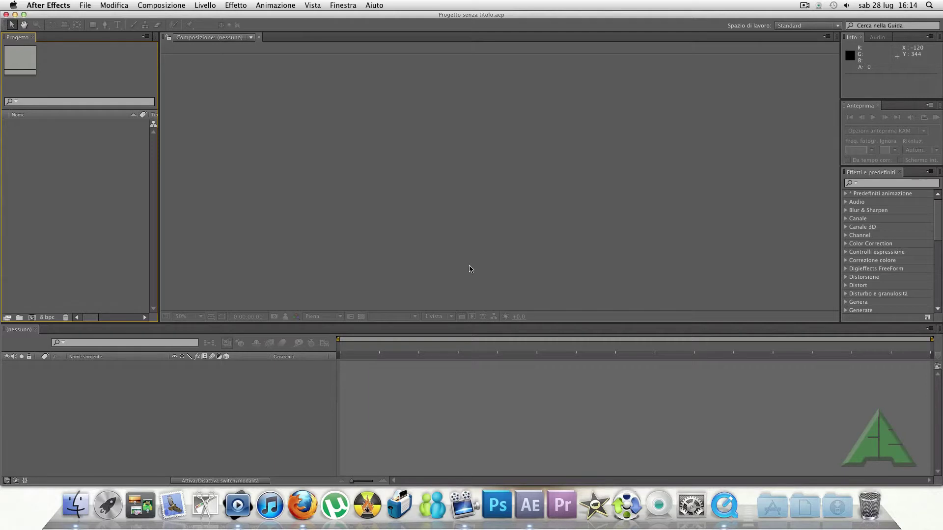
# - Play the finished 'Dissolvenza logo con particelle.avi' example in QuickTime Player 7, then close its window
pyautogui.click(729, 505)
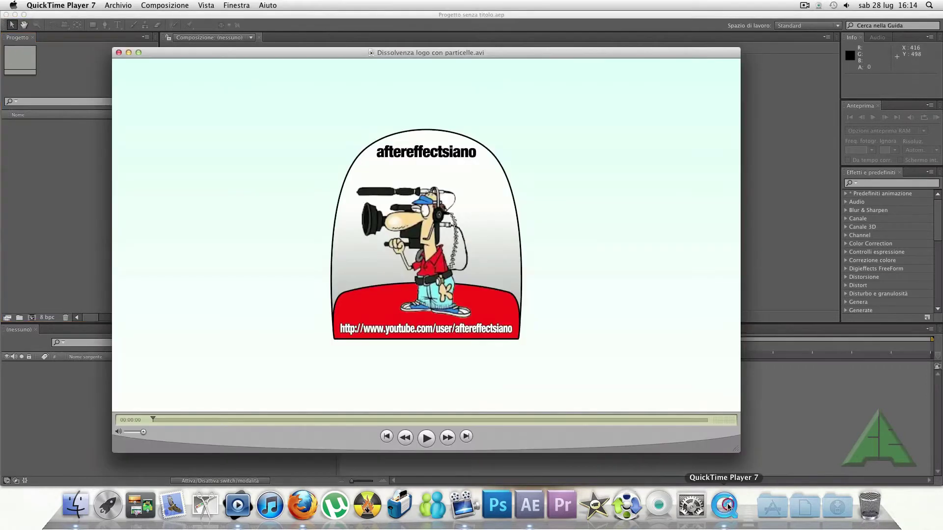
pyautogui.click(425, 439)
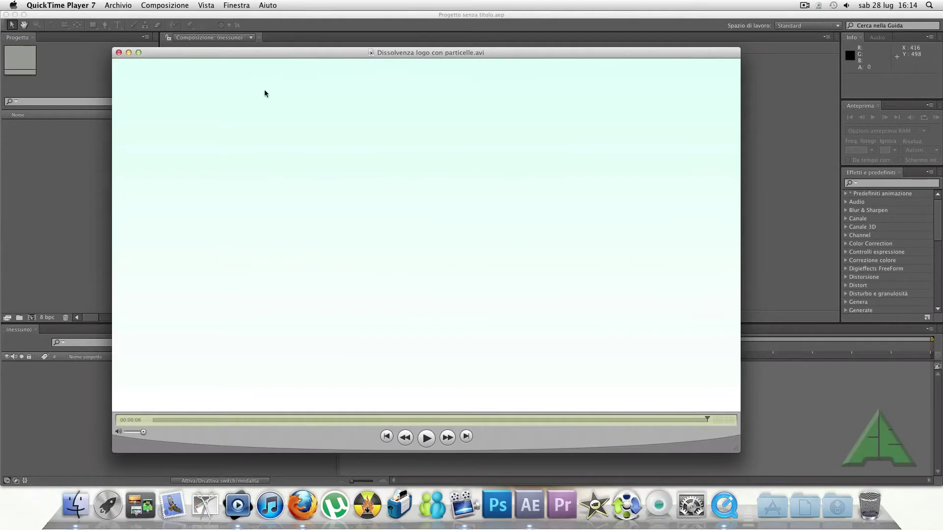
pyautogui.click(118, 53)
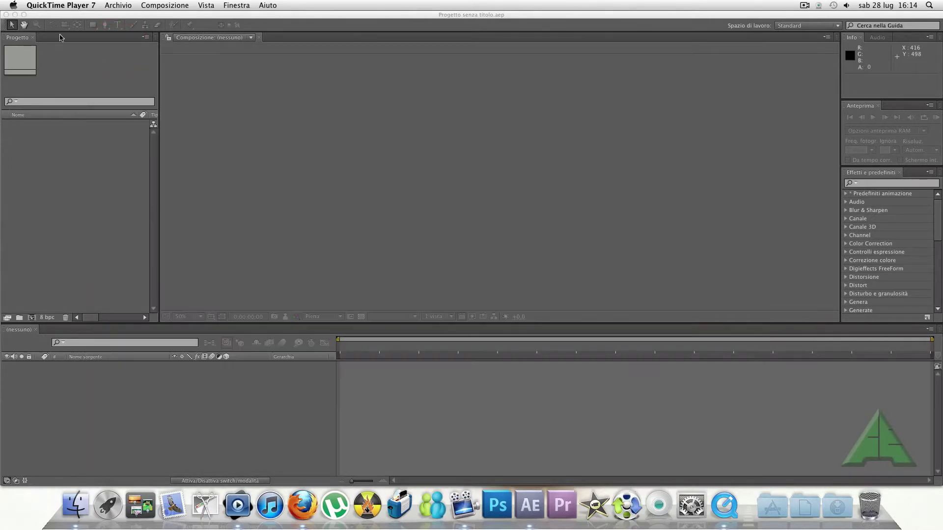
pyautogui.click(47, 7)
# - Quit QuickTime and create the 'Finale' composition: 1280×720, 25 fps, 0:00:20:00 duration
pyautogui.click(56, 115)
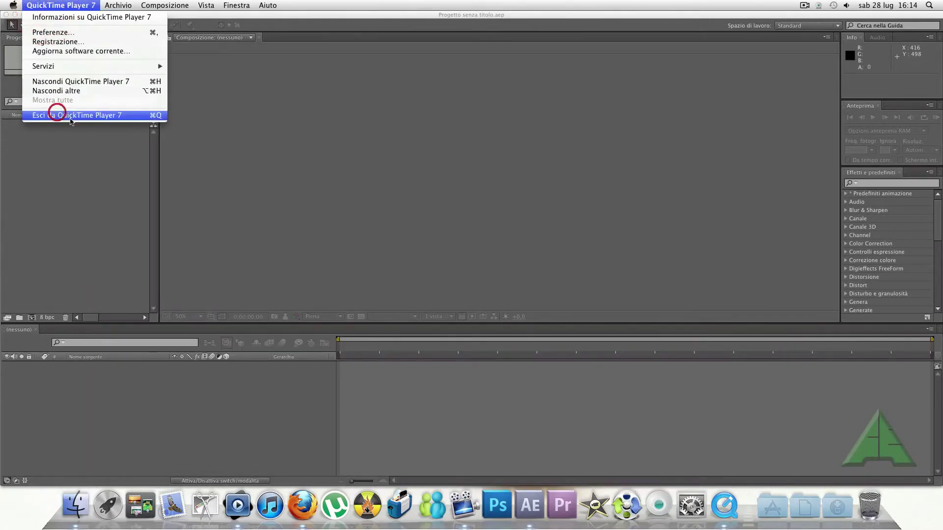
pyautogui.click(266, 140)
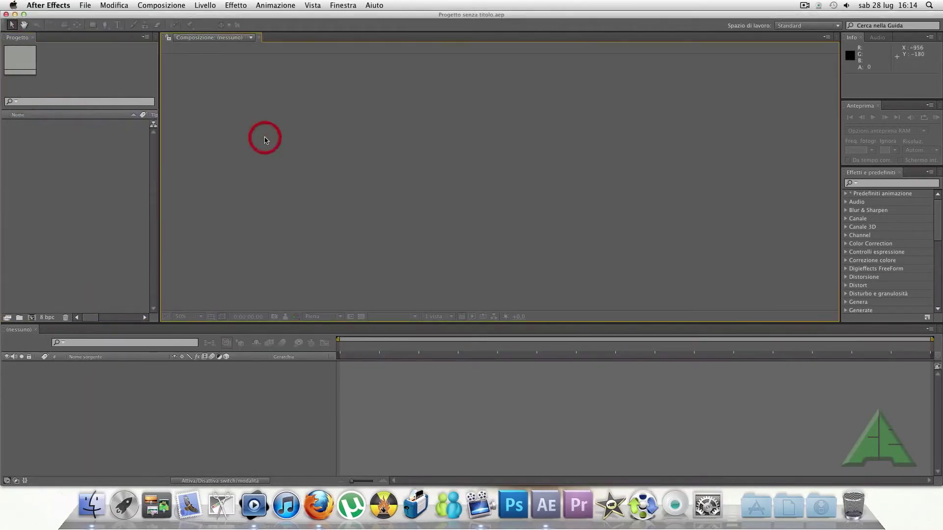
pyautogui.click(174, 7)
pyautogui.click(174, 17)
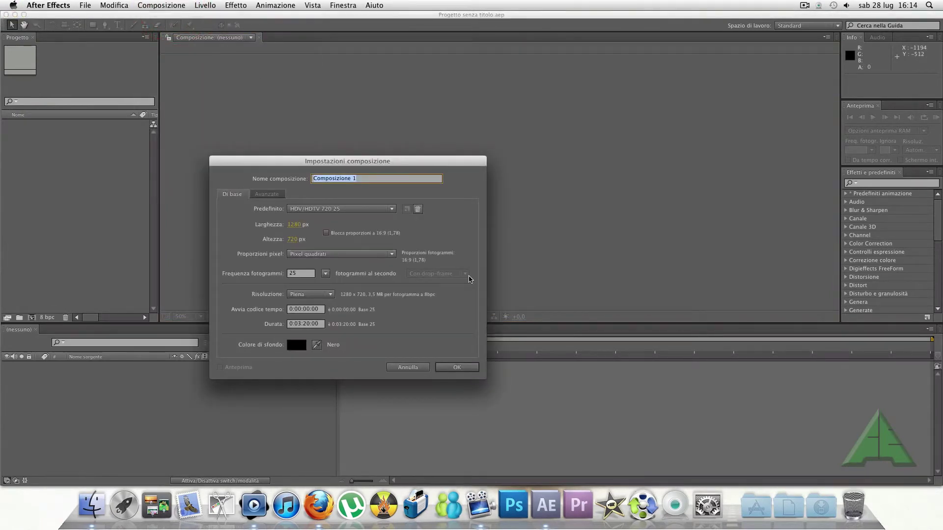
pyautogui.write('Finale')
pyautogui.click(304, 325)
pyautogui.write('0')
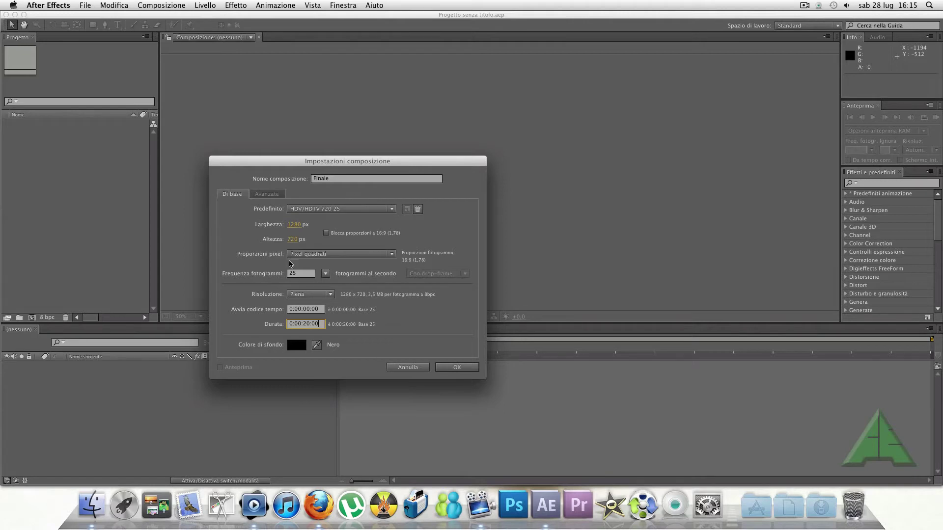
pyautogui.click(457, 368)
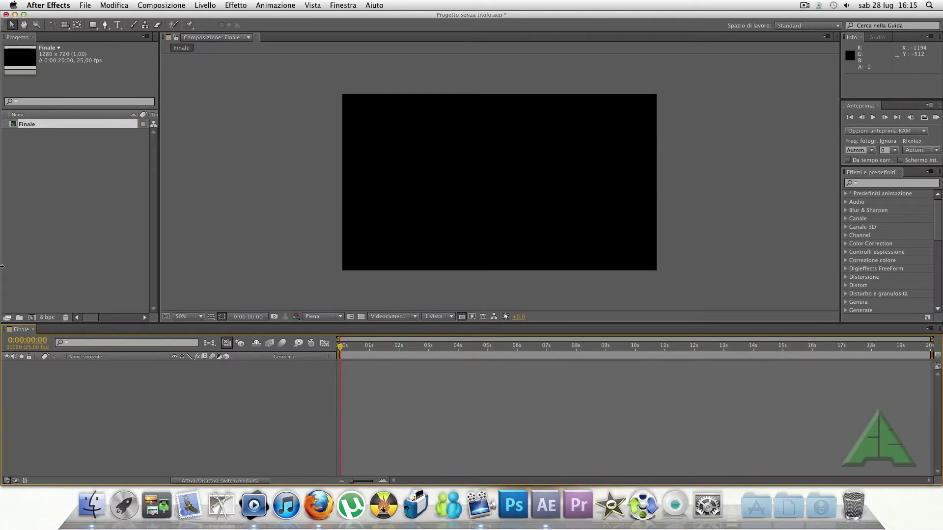
# - Drag 'Logo aftereffectsiano.png' from the desktop Tutorial folder into the Project panel
pyautogui.moveTo(2, 267); pyautogui.dragTo(172, 265)
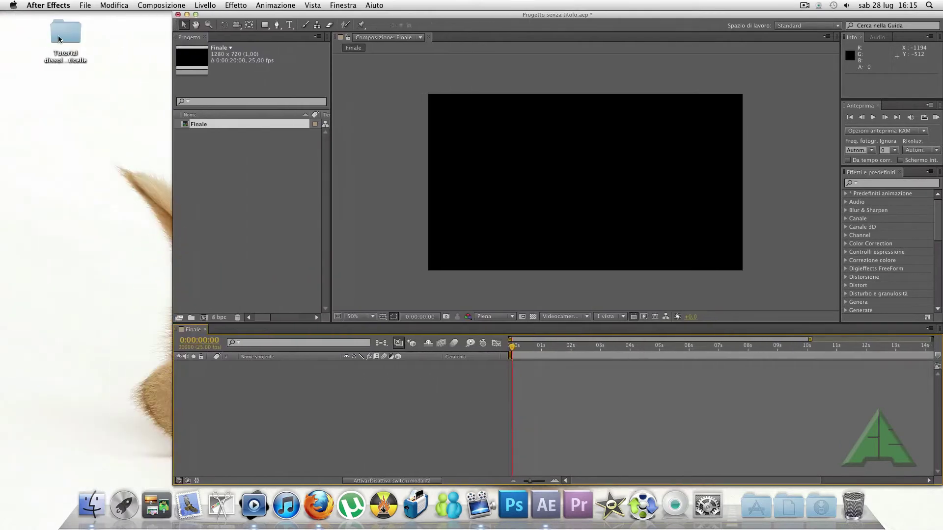
pyautogui.doubleClick(59, 36)
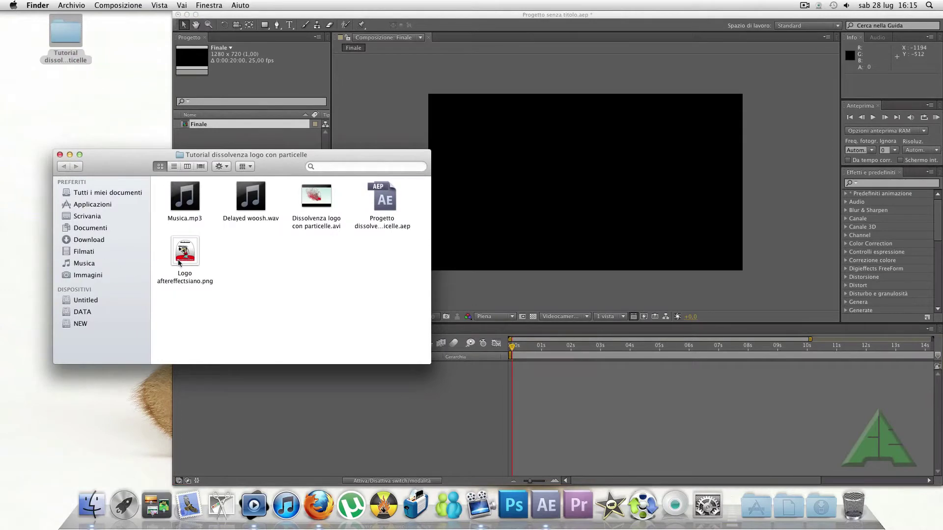
pyautogui.moveTo(210, 160); pyautogui.dragTo(268, 242)
pyautogui.moveTo(242, 334); pyautogui.dragTo(249, 168)
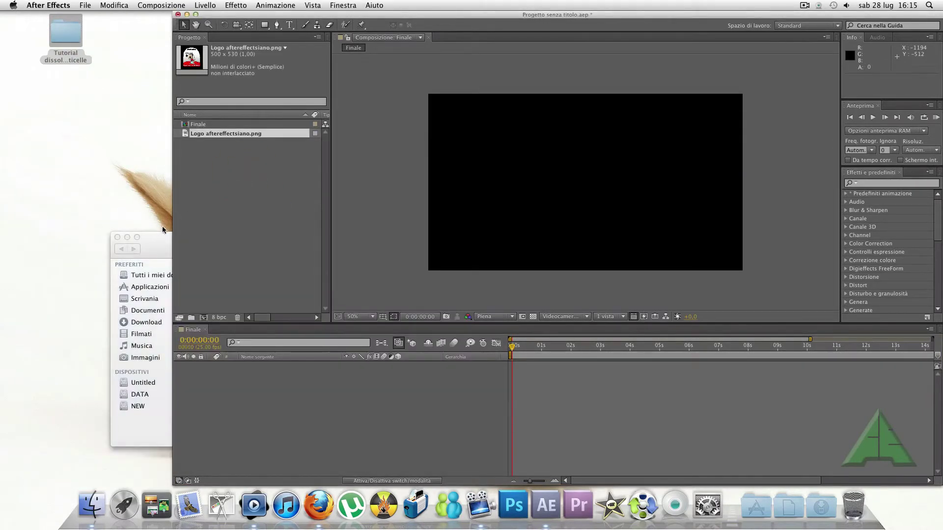
pyautogui.moveTo(171, 218); pyautogui.dragTo(2, 219)
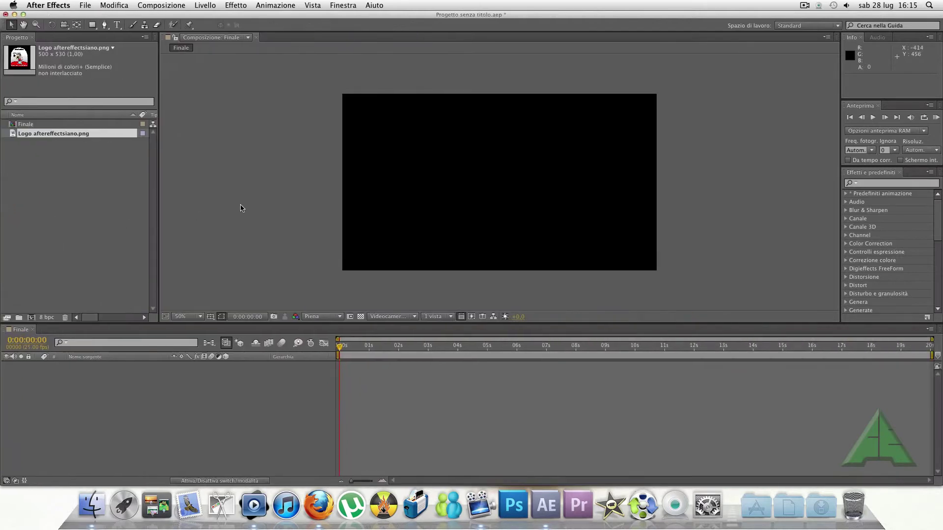
# - Add the logo PNG as a layer in Finale and toggle the transparency grid on and off
pyautogui.click(119, 225)
pyautogui.moveTo(54, 133); pyautogui.dragTo(106, 384)
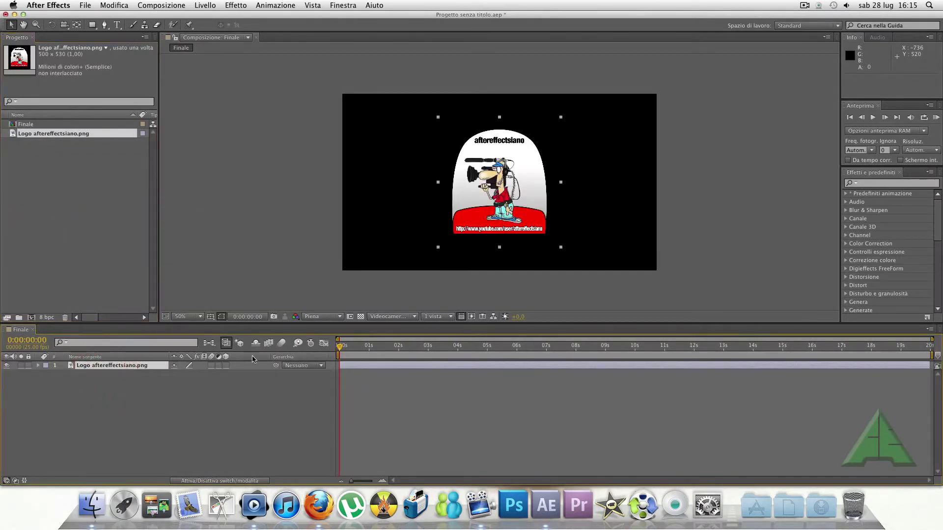
pyautogui.click(361, 317)
pyautogui.click(361, 317)
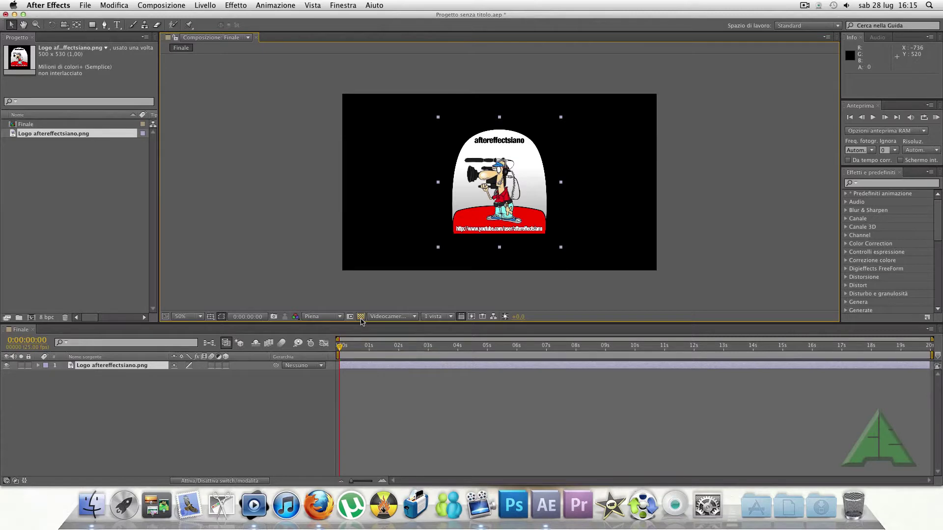
# - Create a new solid layer named Sfondo
pyautogui.click(205, 5)
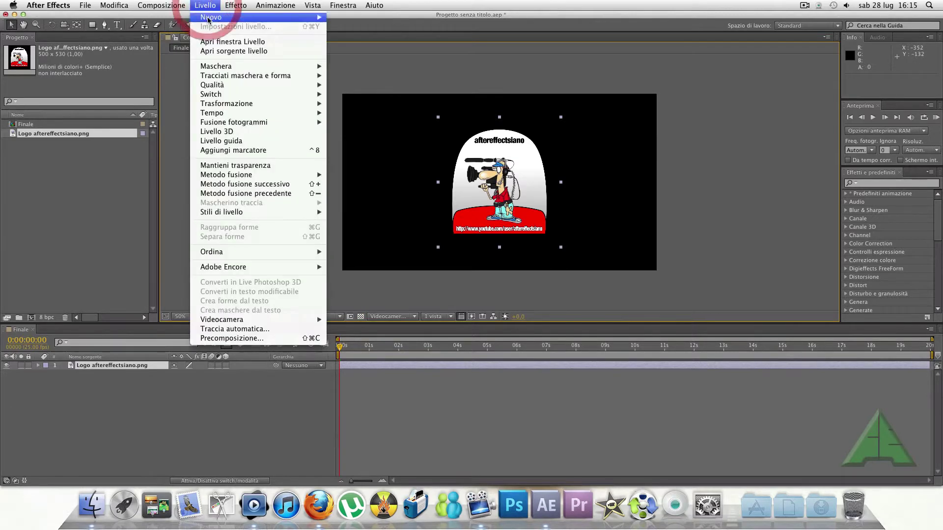
pyautogui.moveTo(210, 18)
pyautogui.click(358, 31)
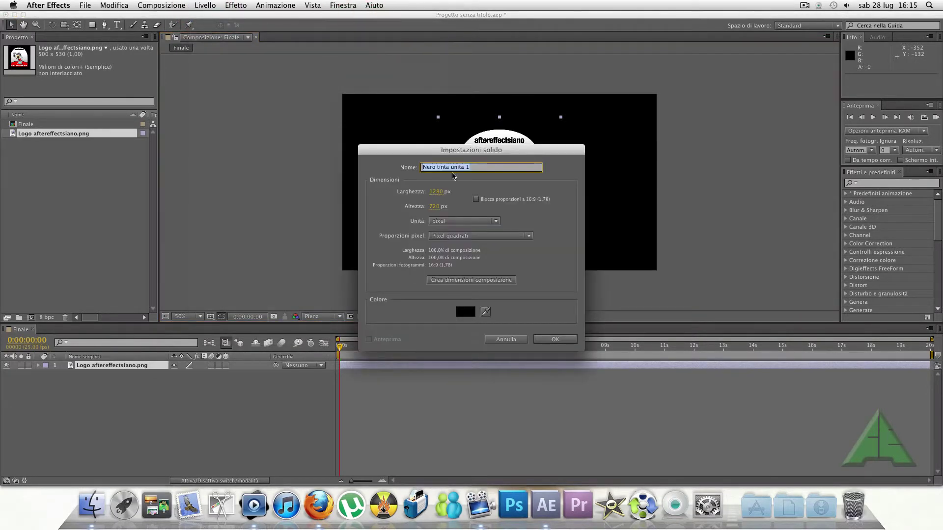
pyautogui.write('Sfondo')
pyautogui.click(558, 338)
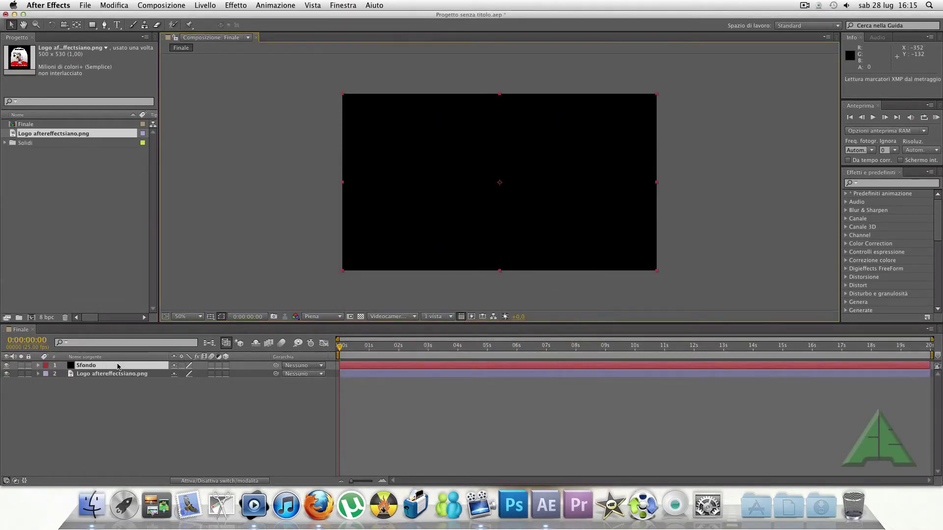
# - Give Sfondo a Sfumatura gradient from pale cyan C8FFFD to white, then move it beneath the logo
pyautogui.click(236, 5)
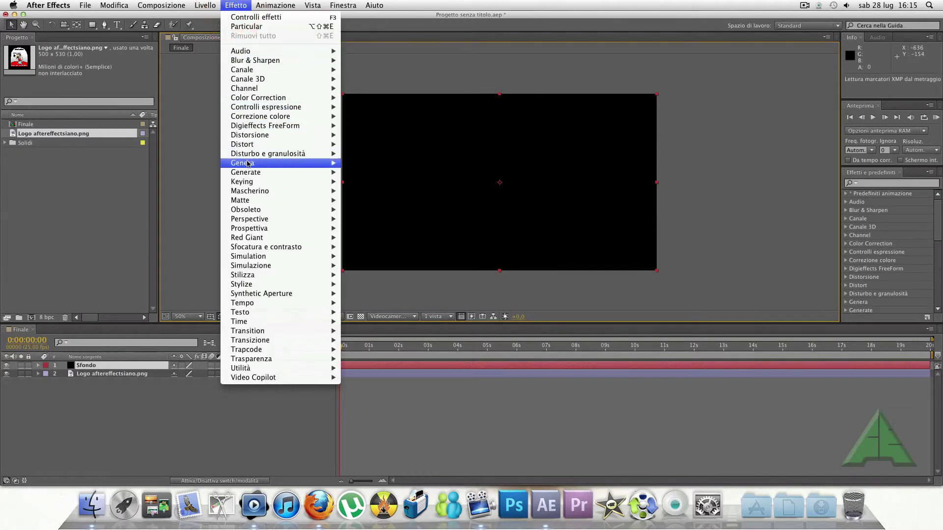
pyautogui.moveTo(324, 162)
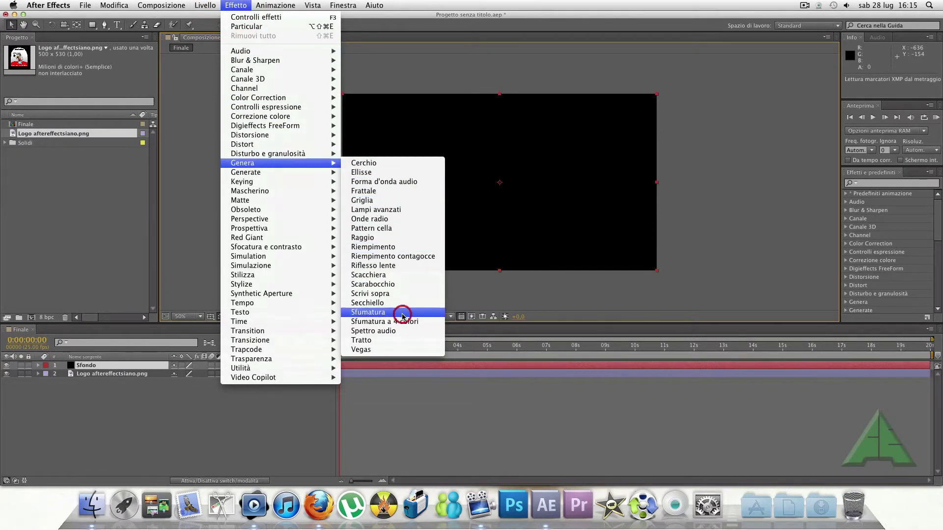
pyautogui.click(401, 311)
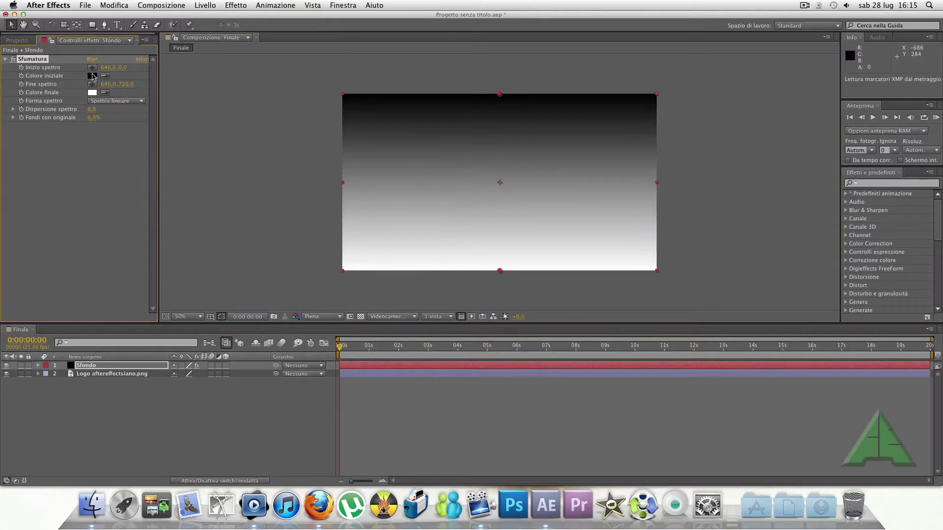
pyautogui.click(92, 76)
pyautogui.click(348, 229)
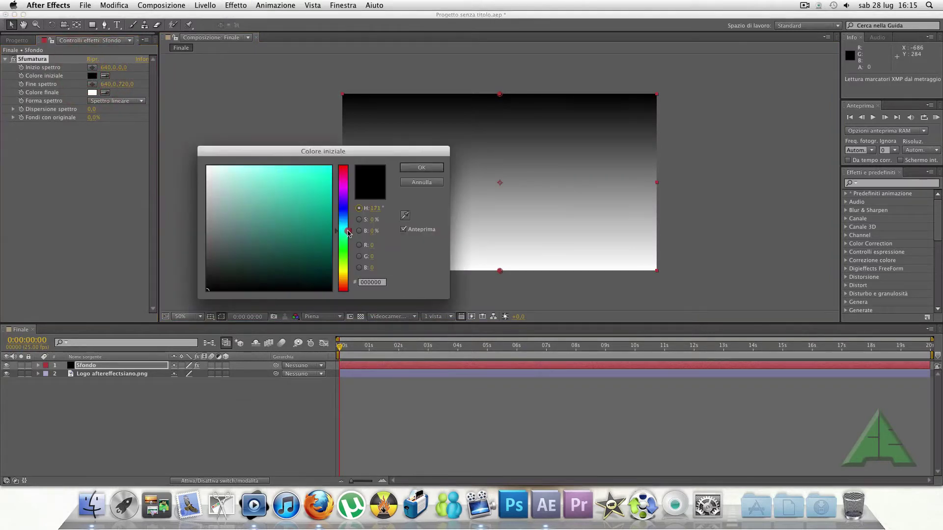
pyautogui.moveTo(290, 169); pyautogui.dragTo(229, 148)
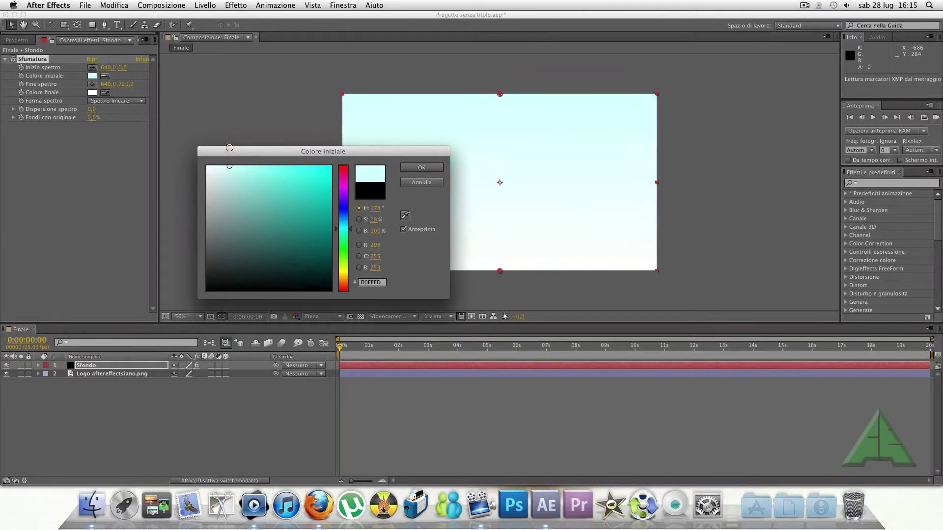
pyautogui.click(421, 168)
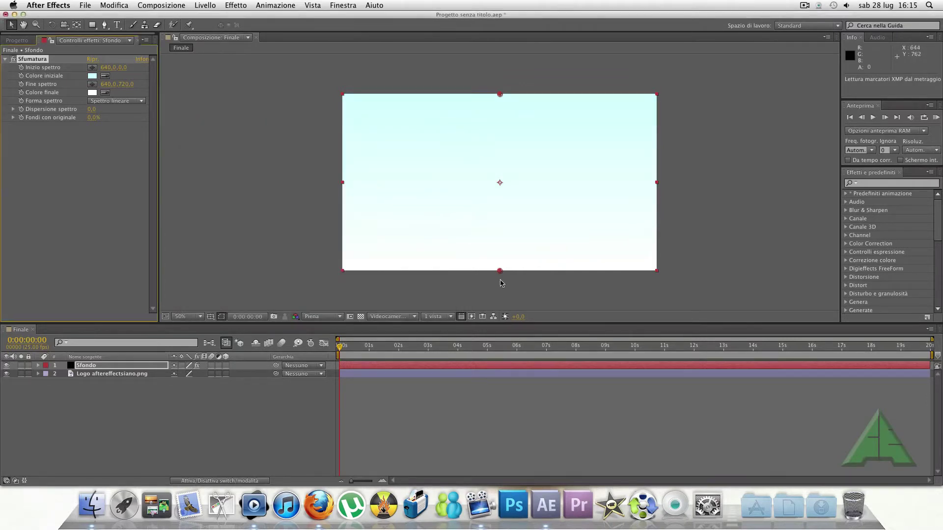
pyautogui.moveTo(499, 275)
pyautogui.mouseDown()
pyautogui.moveTo(495, 314)
pyautogui.moveTo(500, 300)
pyautogui.mouseUp()
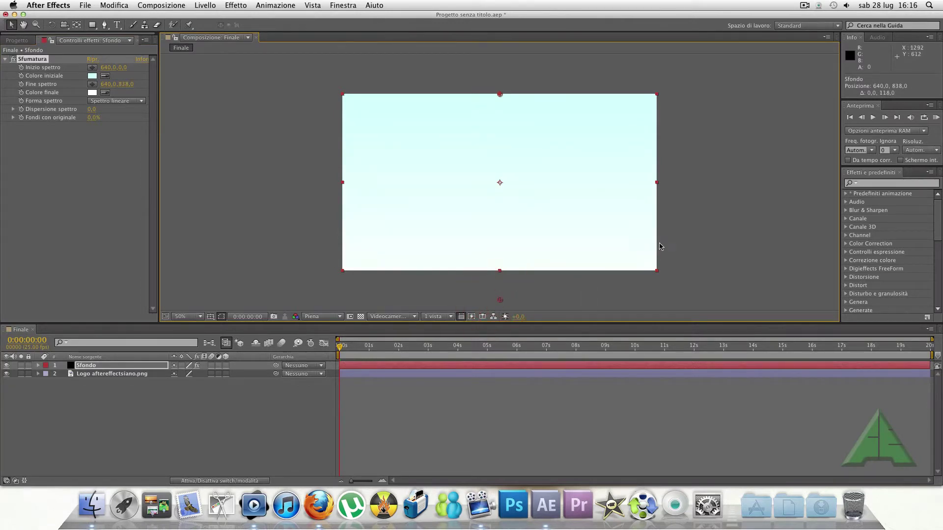
pyautogui.moveTo(123, 365); pyautogui.dragTo(120, 381)
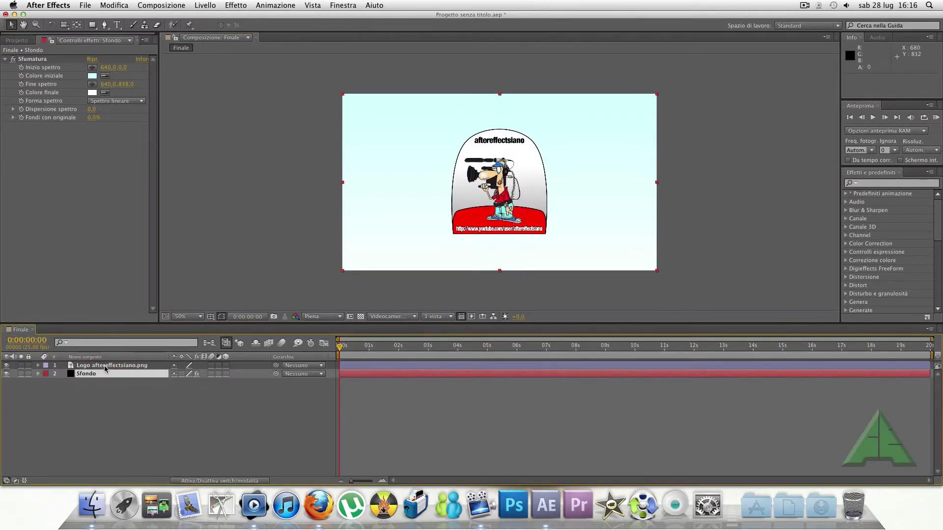
# - Precompose the logo layer into a precomp named Logo, moving all attributes
pyautogui.click(104, 365)
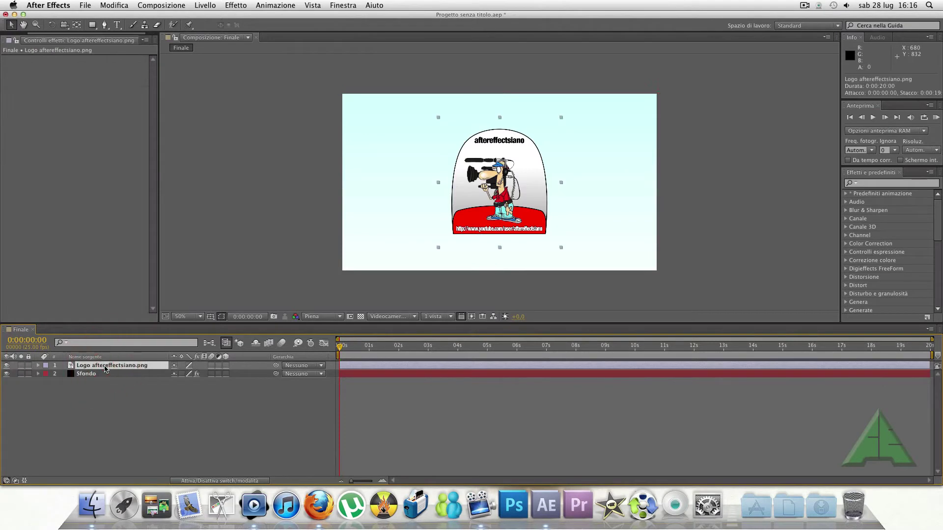
pyautogui.click(207, 6)
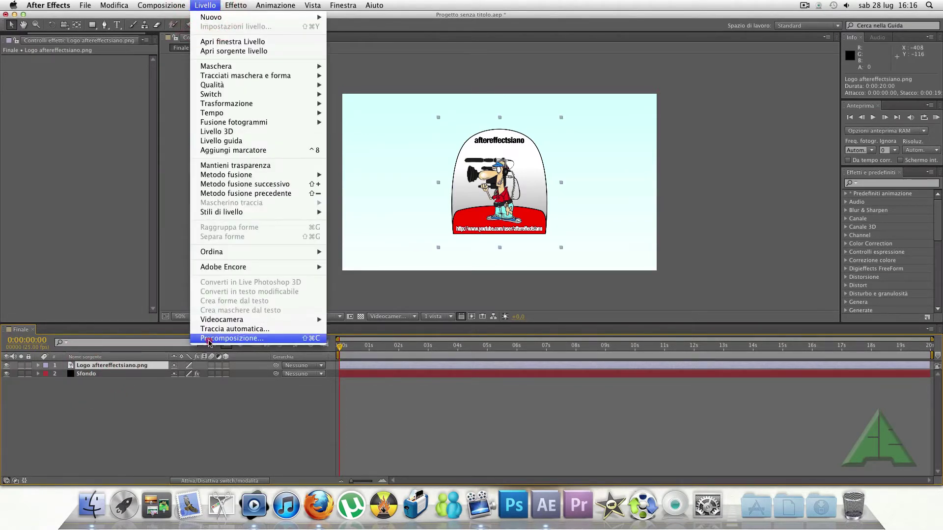
pyautogui.click(209, 339)
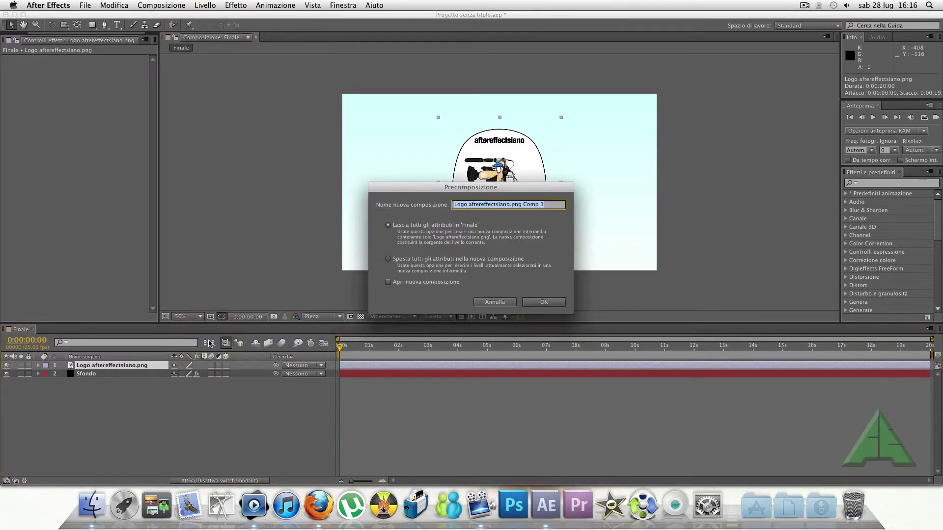
pyautogui.write('Logo')
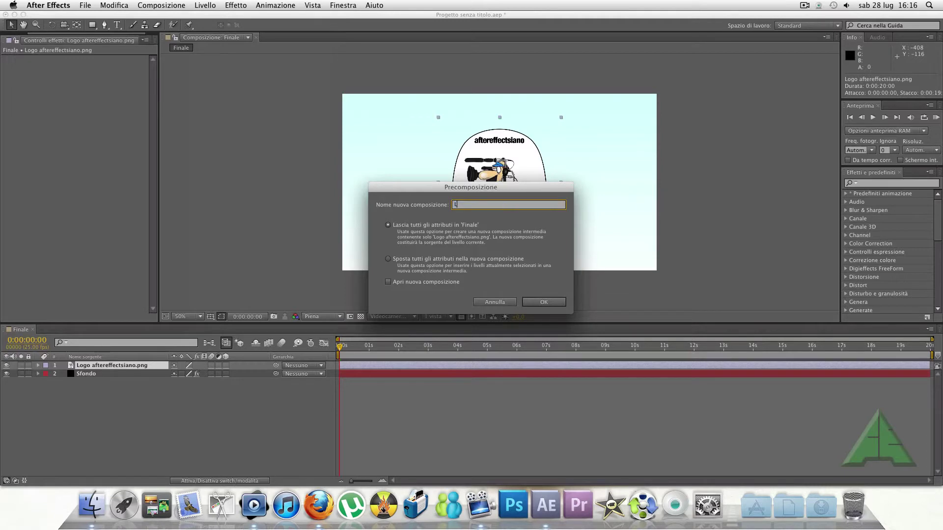
pyautogui.click(388, 259)
pyautogui.click(549, 307)
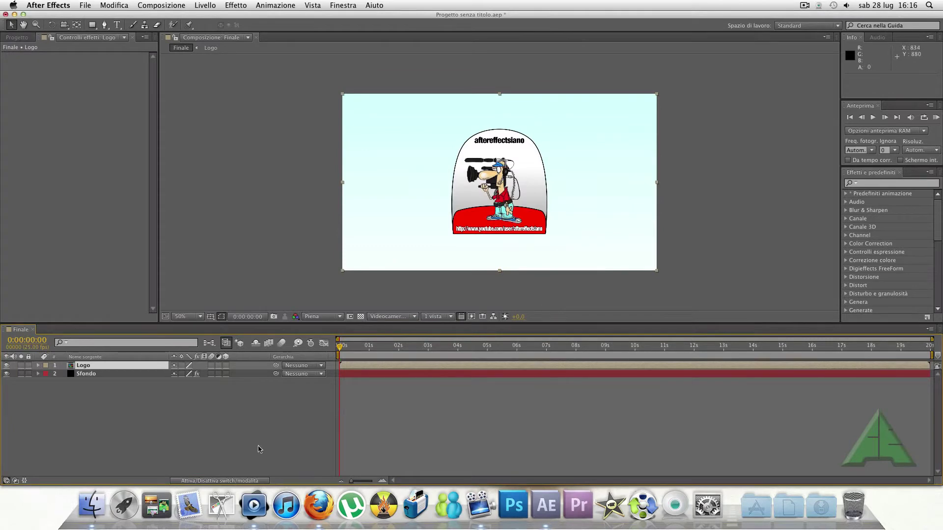
# - Precompose the Logo layer again into a precomposition named 'PreComp Logo'
pyautogui.click(109, 369)
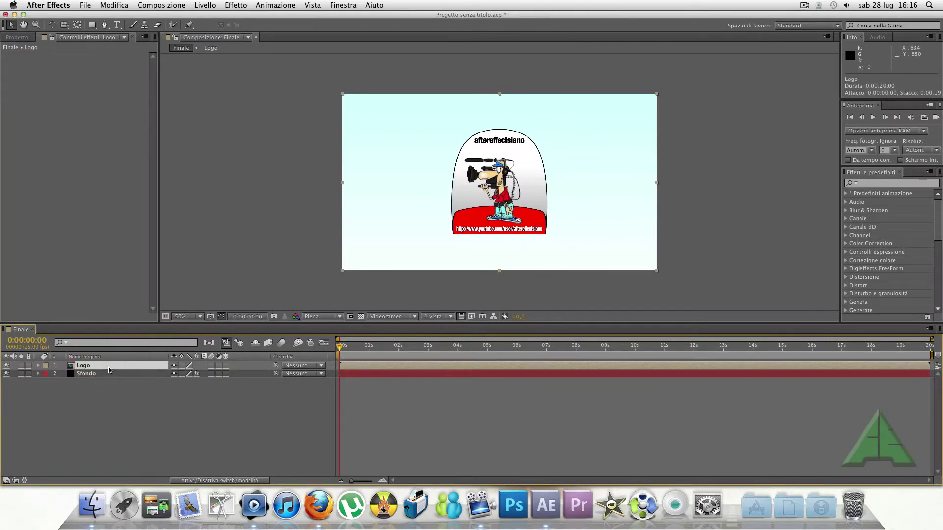
pyautogui.click(209, 7)
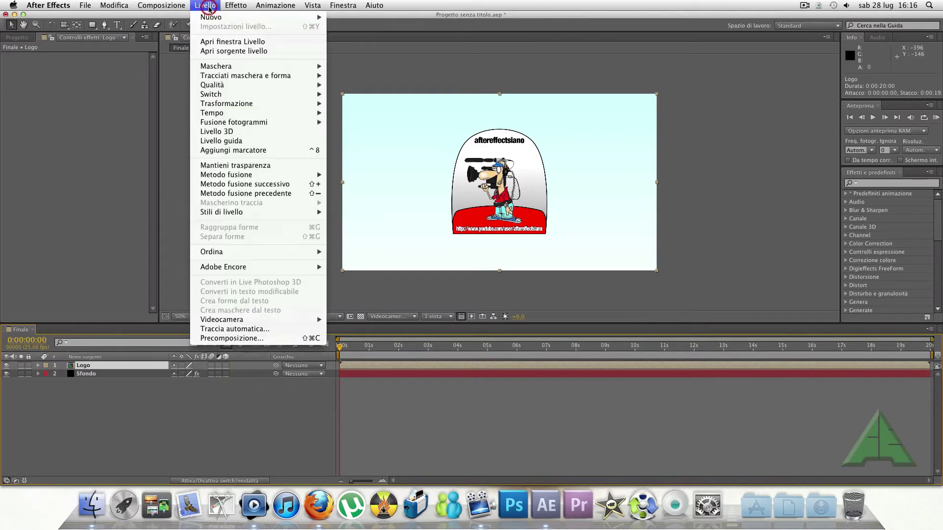
pyautogui.click(227, 338)
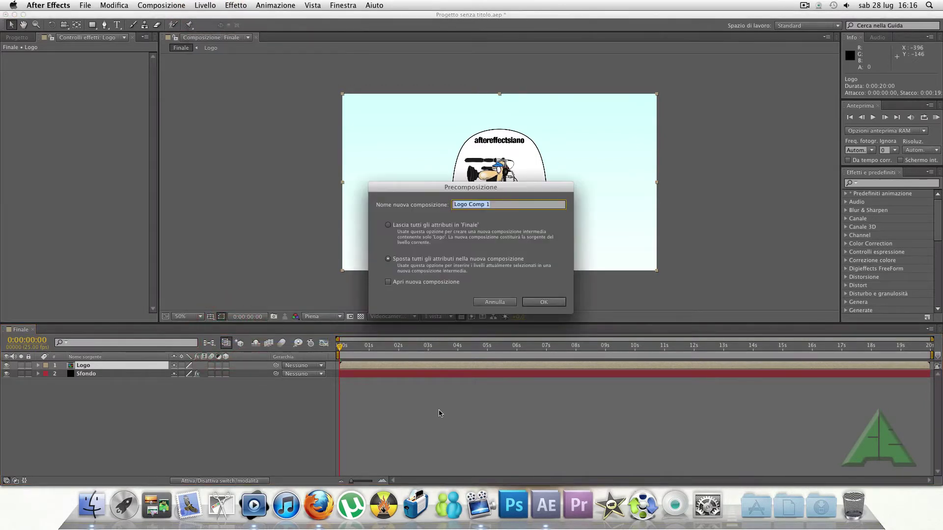
pyautogui.write('PreComp Logo')
pyautogui.click(543, 302)
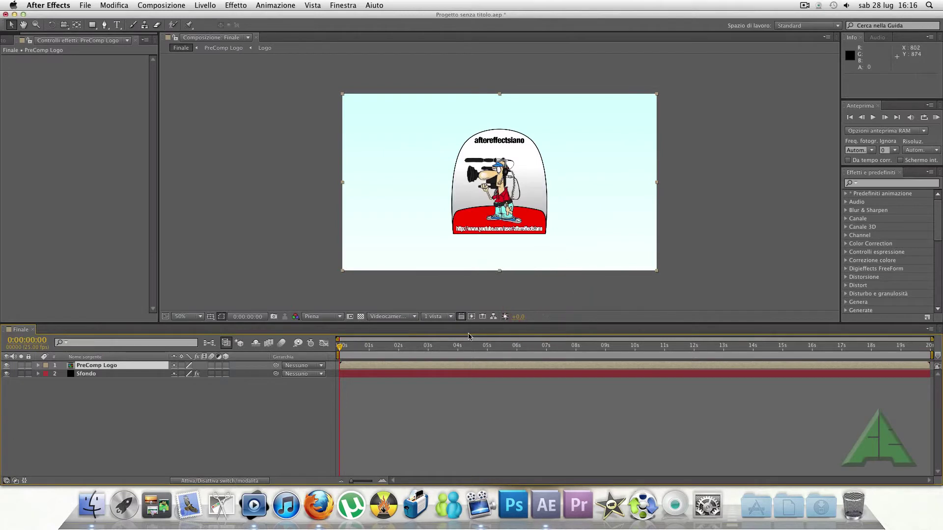
pyautogui.doubleClick(123, 365)
pyautogui.doubleClick(94, 368)
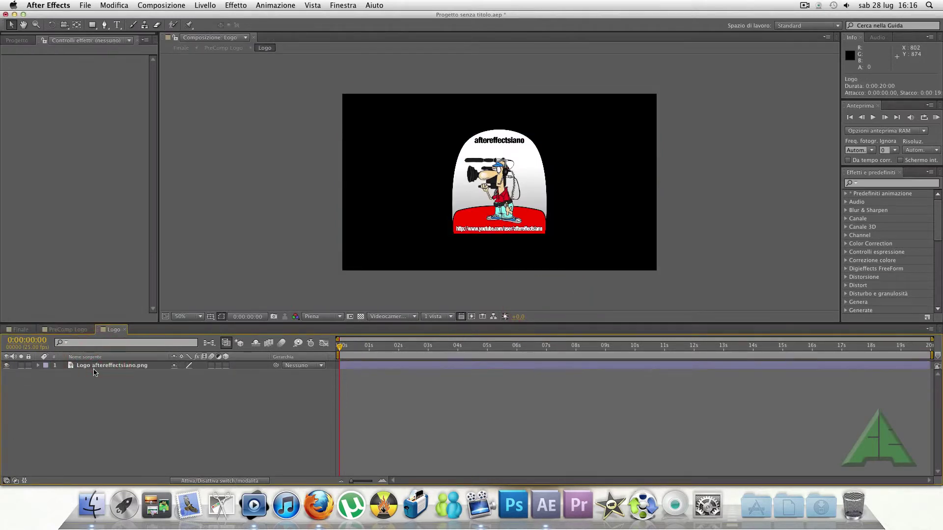
pyautogui.click(26, 330)
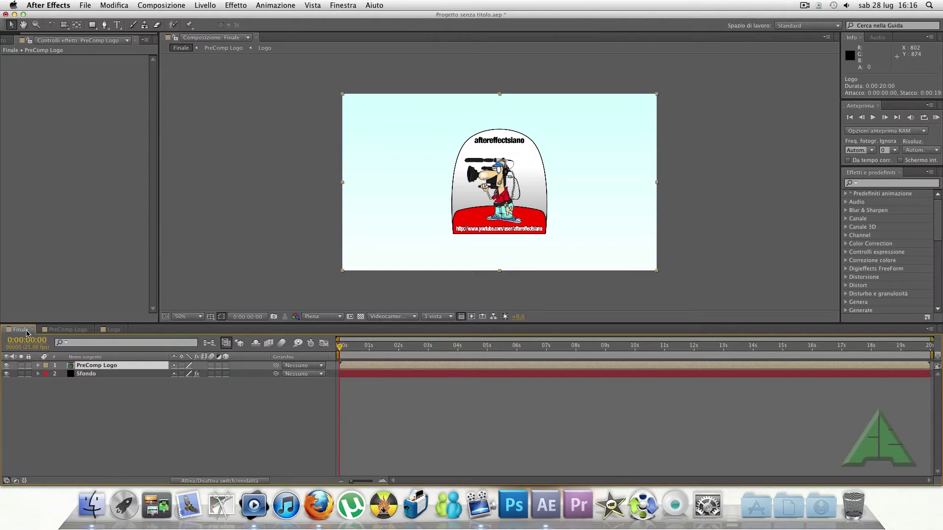
pyautogui.click(113, 330)
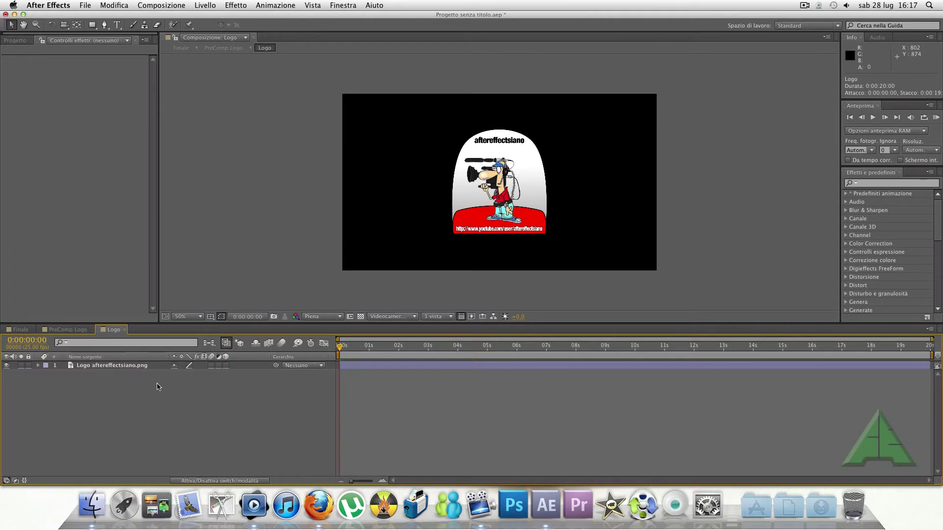
pyautogui.click(22, 330)
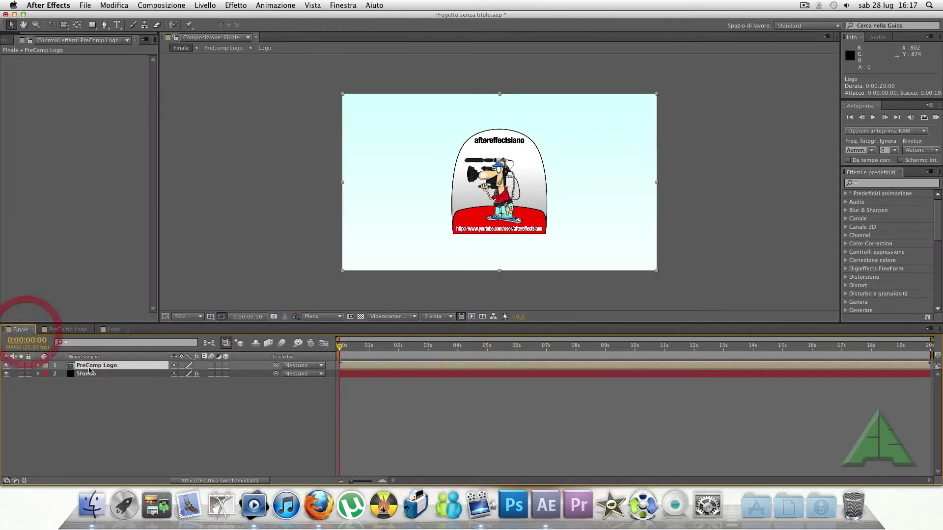
# - Create a new solid layer named 'Particelle grandi' in Finale
pyautogui.click(206, 6)
pyautogui.moveTo(212, 18)
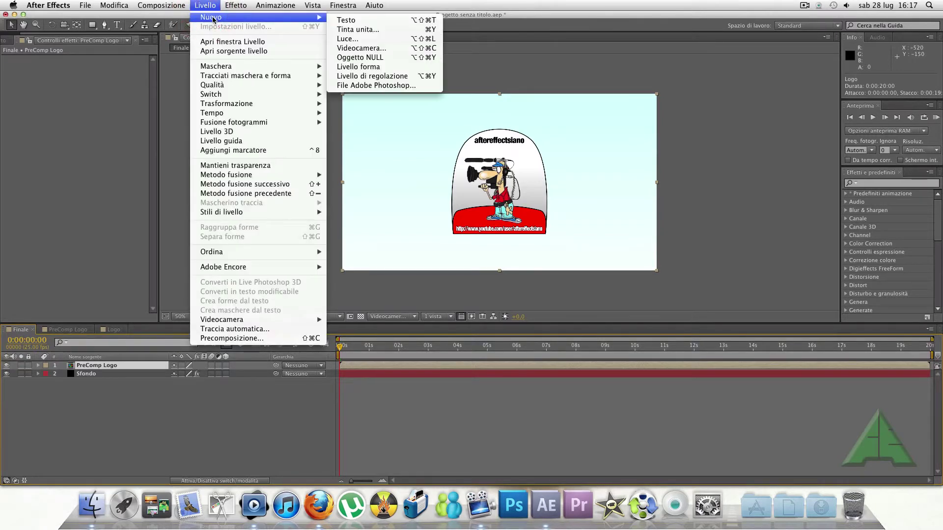
pyautogui.click(375, 29)
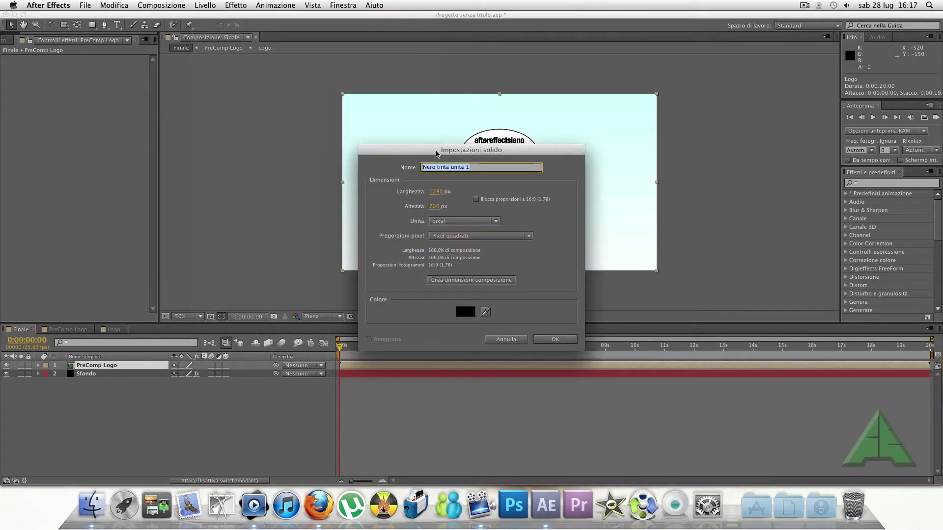
pyautogui.write('P')
pyautogui.write('elle grandi')
pyautogui.click(565, 340)
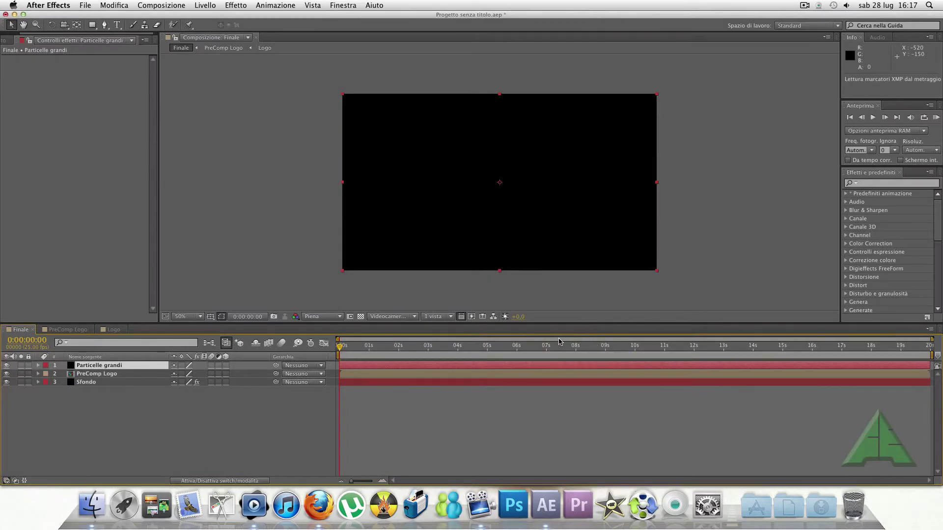
# - Apply Trapcode Particular to the Particelle grandi solid
pyautogui.click(236, 5)
pyautogui.moveTo(291, 350)
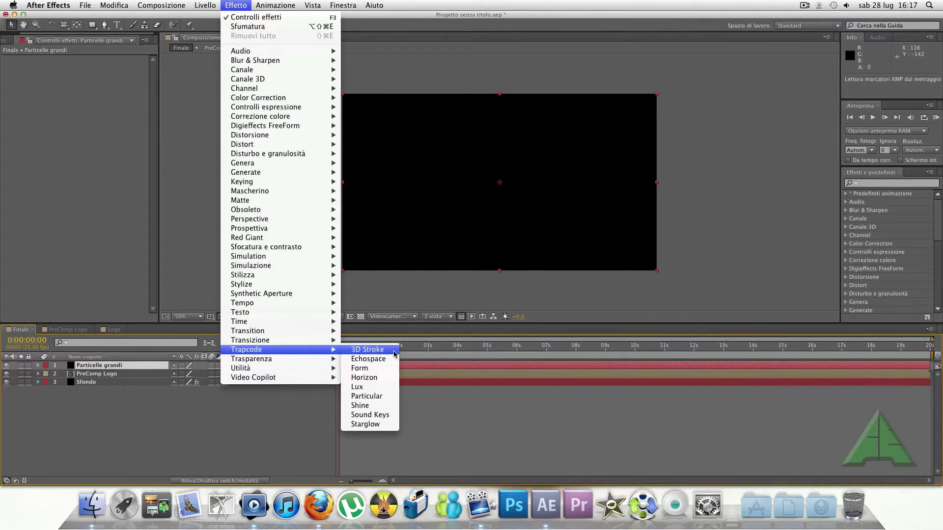
pyautogui.click(370, 396)
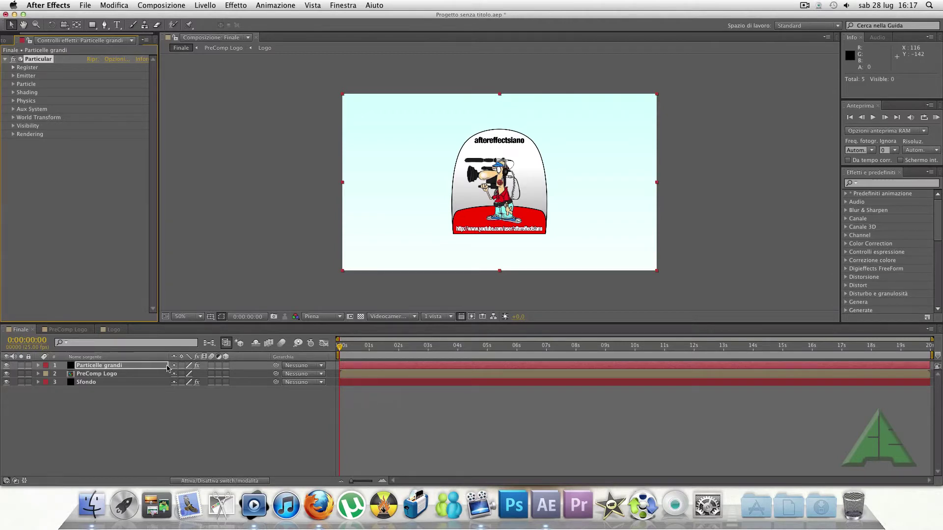
# - In PreComp Logo, animate a thin rectangular mask sweeping from left to right edge over 5 seconds
pyautogui.click(71, 330)
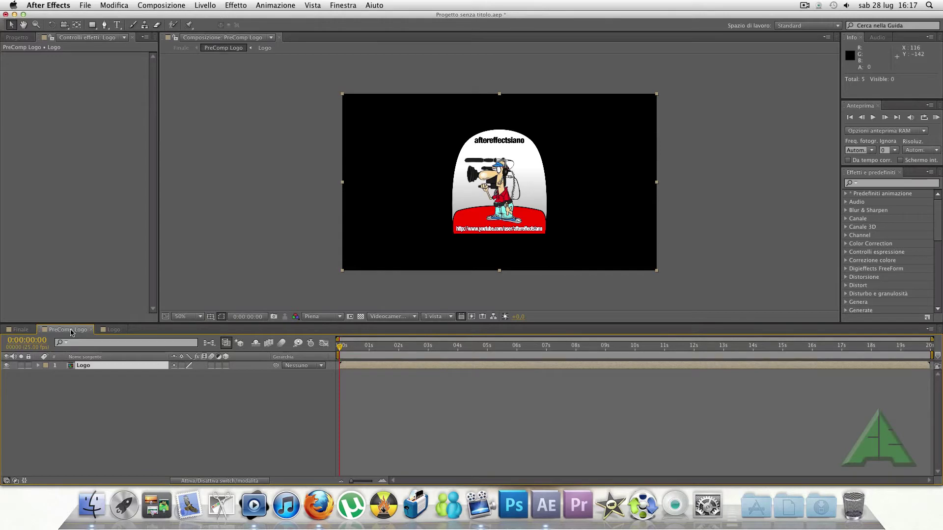
pyautogui.click(92, 25)
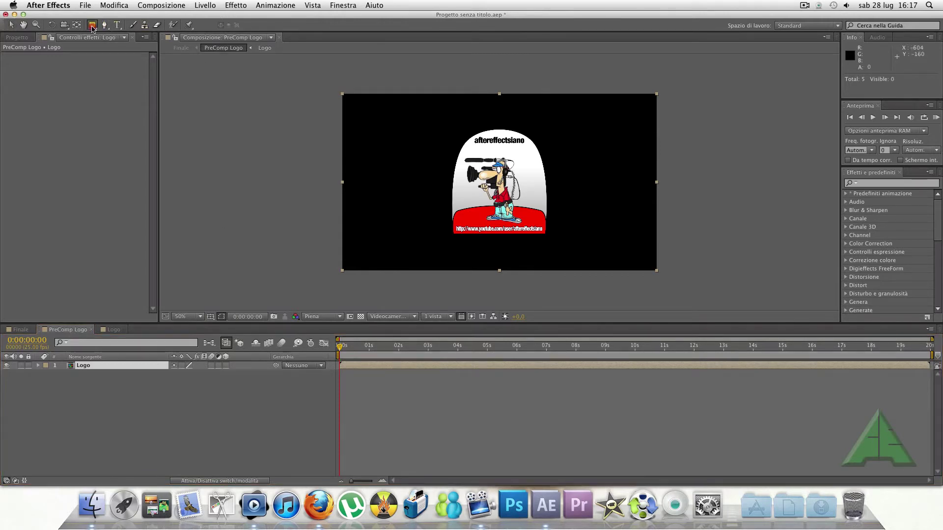
pyautogui.moveTo(357, 82); pyautogui.dragTo(375, 285)
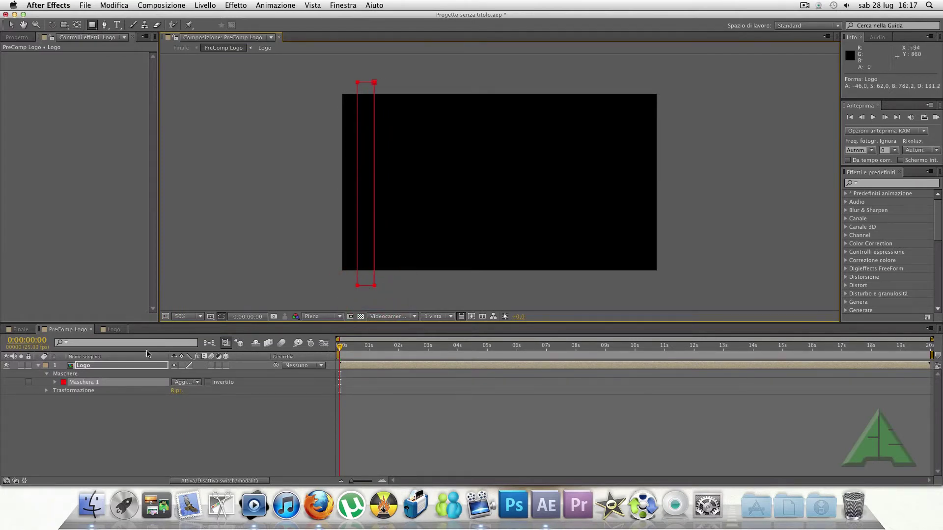
pyautogui.click(124, 366)
pyautogui.press('m')
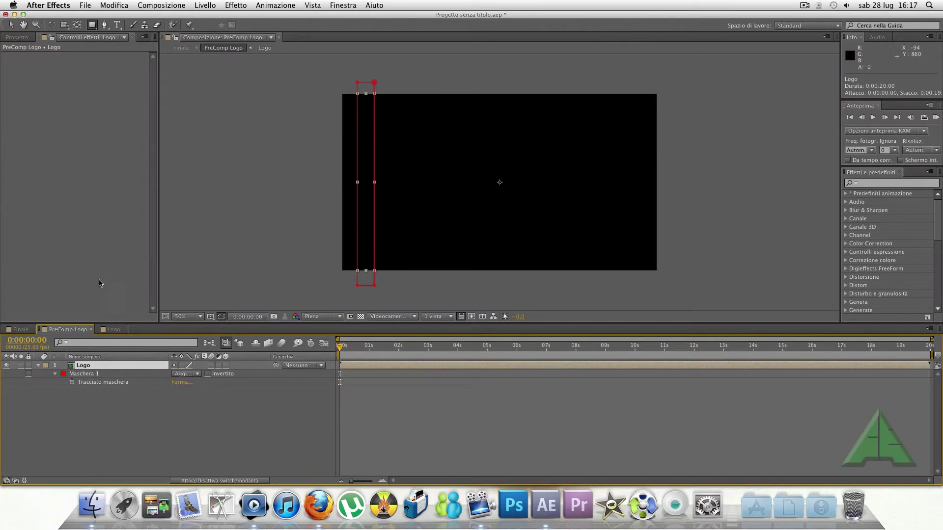
pyautogui.click(71, 382)
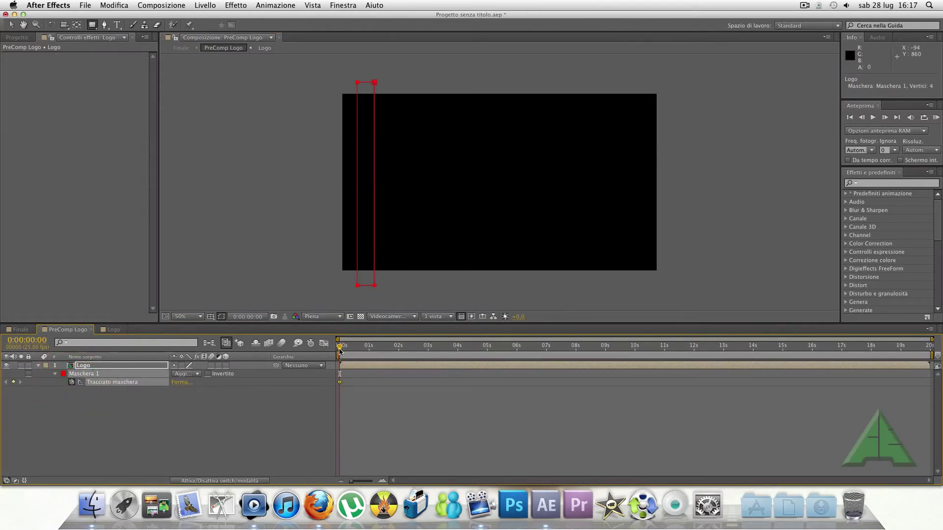
pyautogui.moveTo(339, 350); pyautogui.dragTo(487, 355)
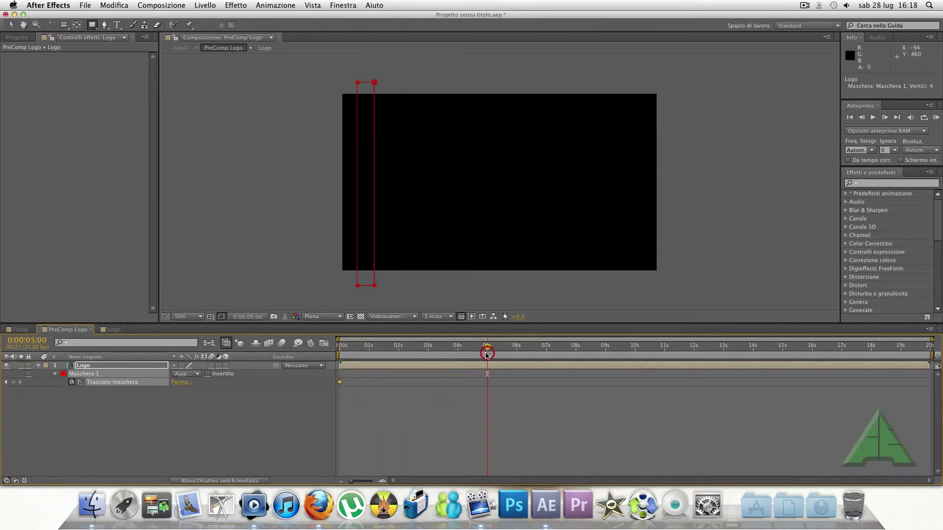
pyautogui.click(11, 26)
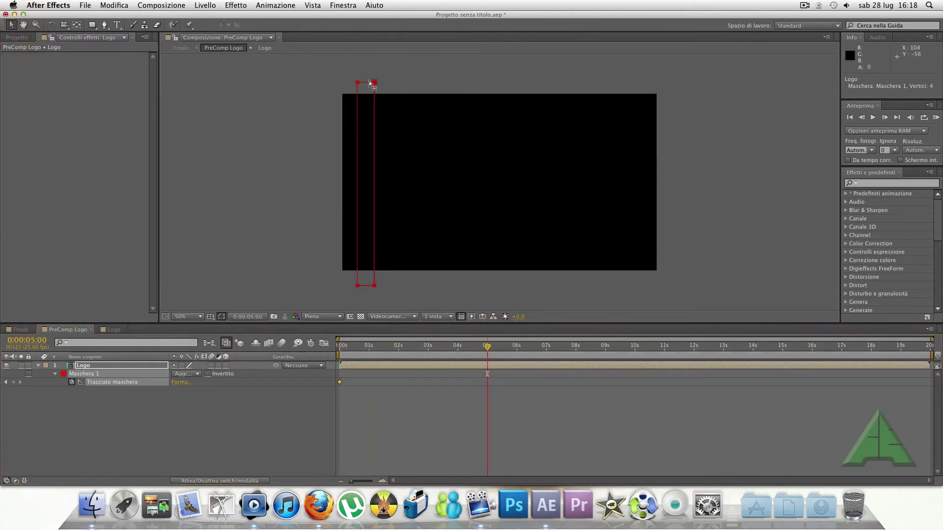
pyautogui.moveTo(375, 85); pyautogui.dragTo(640, 102)
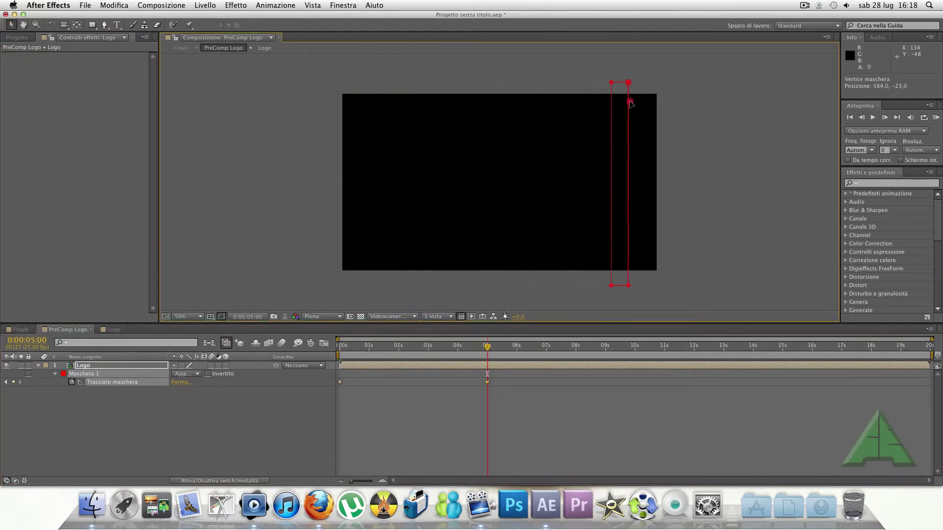
pyautogui.moveTo(504, 346)
pyautogui.mouseDown()
pyautogui.moveTo(382, 347)
pyautogui.moveTo(413, 346)
pyautogui.mouseUp()
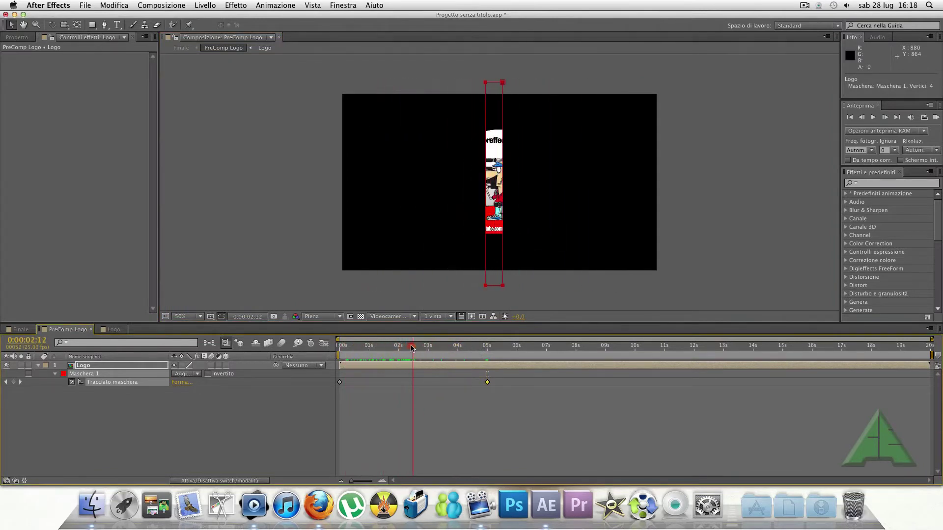
# - Set the mask feather to 50 pixels and return the time to the start
pyautogui.click(128, 365)
pyautogui.press('f')
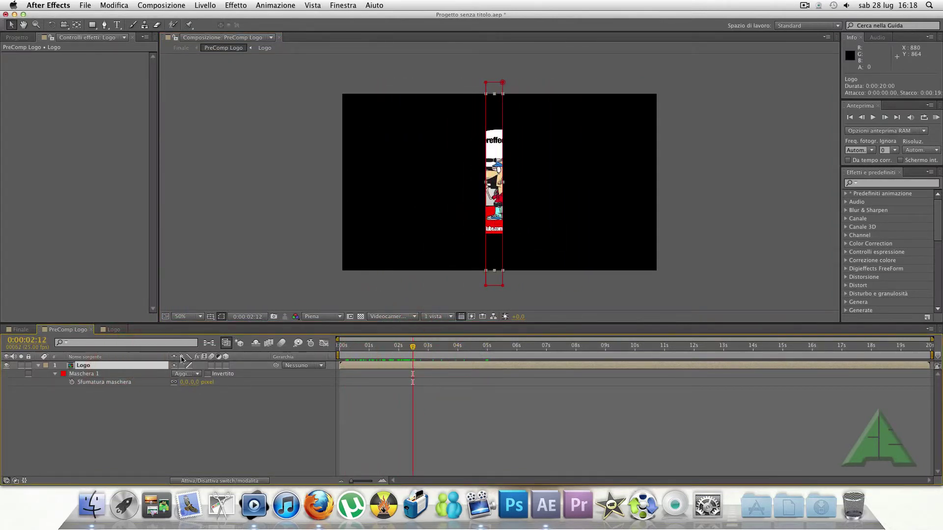
pyautogui.click(221, 317)
pyautogui.press('.')
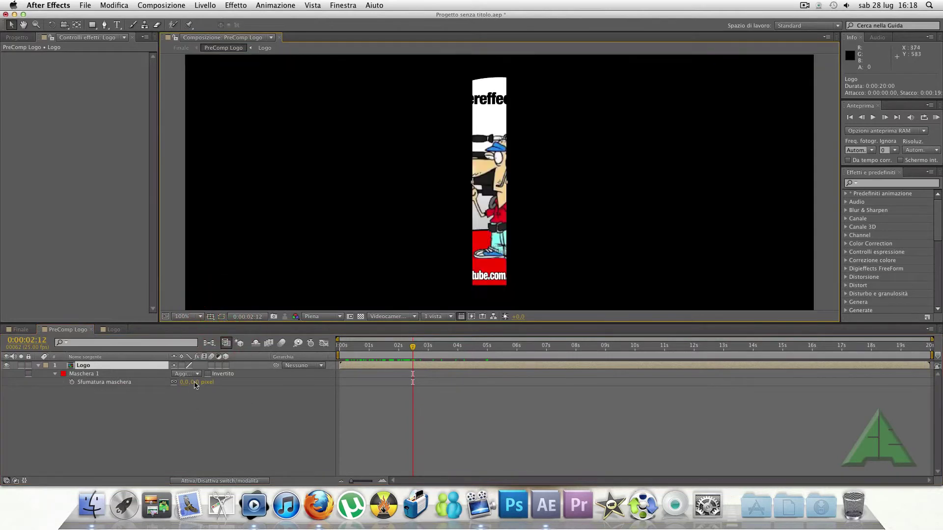
pyautogui.click(184, 382)
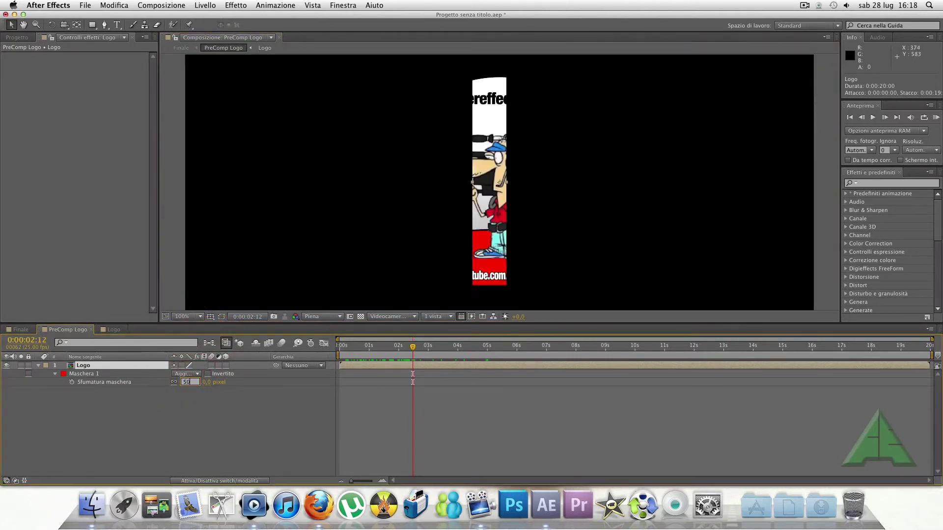
pyautogui.press('Return')
pyautogui.click(252, 426)
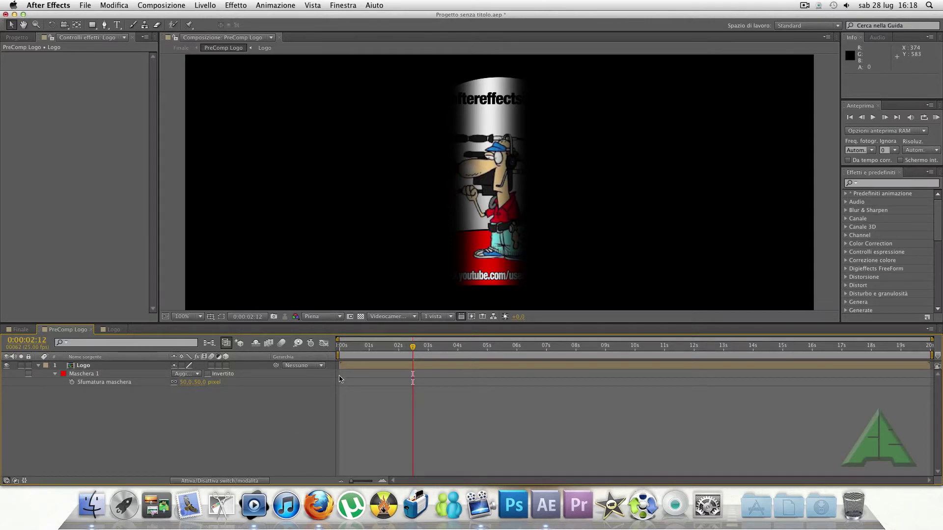
pyautogui.moveTo(412, 349); pyautogui.dragTo(312, 342)
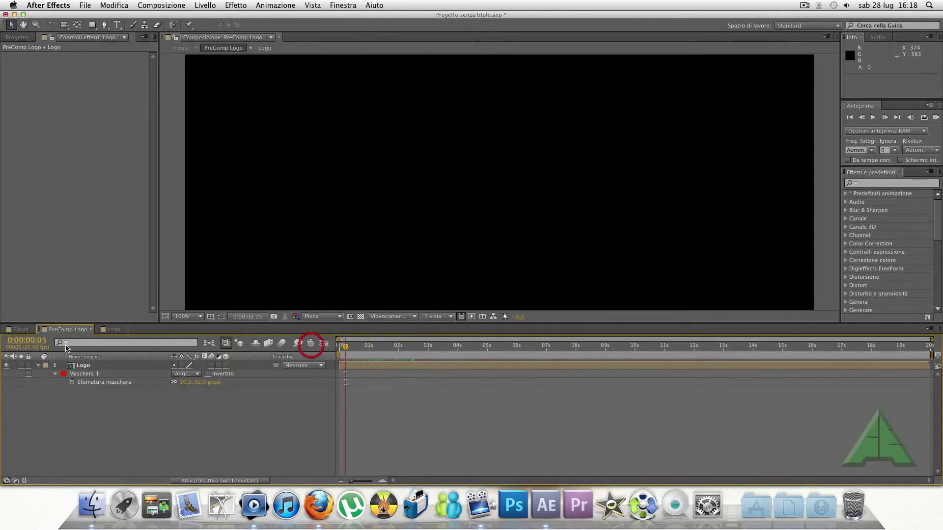
# - In Finale, set Particular's Emitter Type to Layer and make PreComp Logo a 3D layer
pyautogui.click(20, 330)
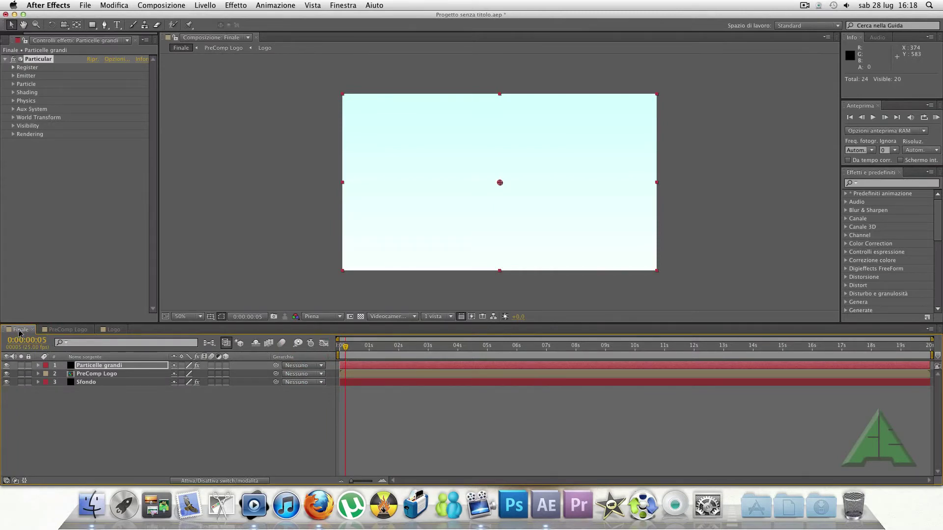
pyautogui.click(81, 366)
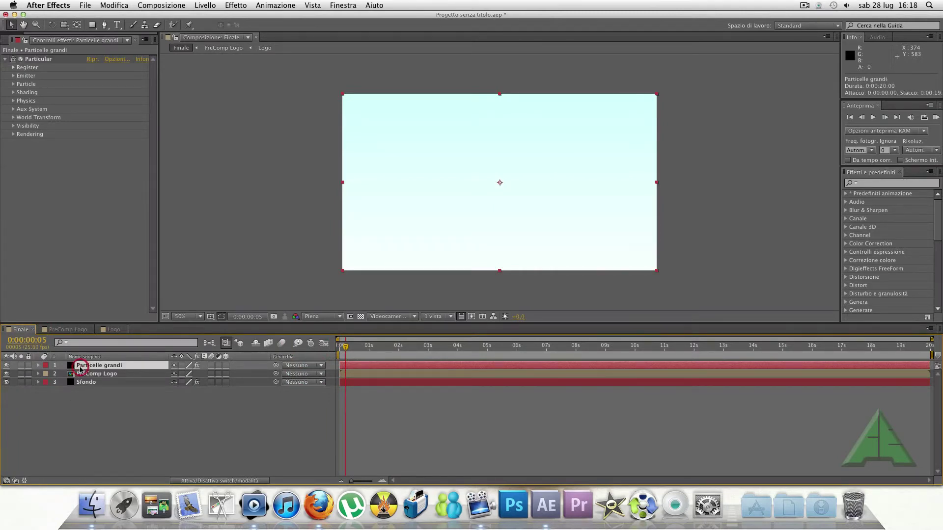
pyautogui.click(14, 76)
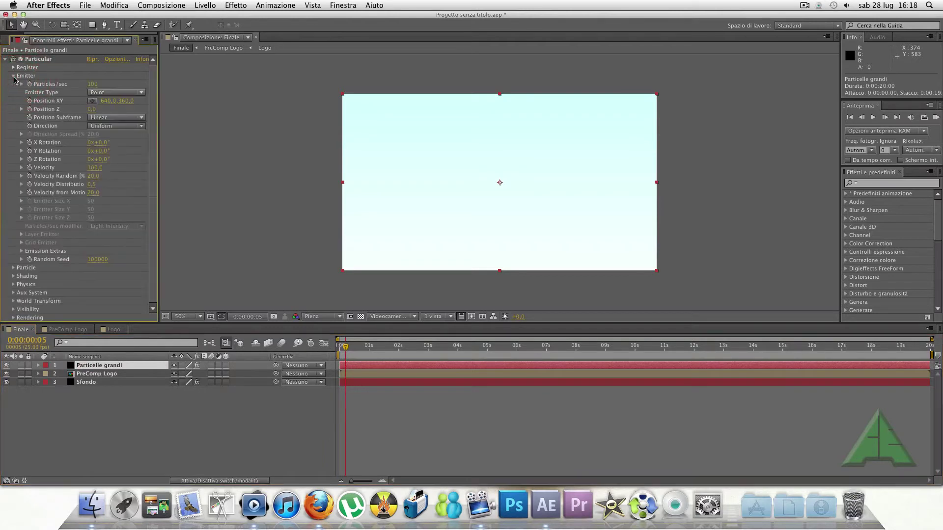
pyautogui.click(98, 93)
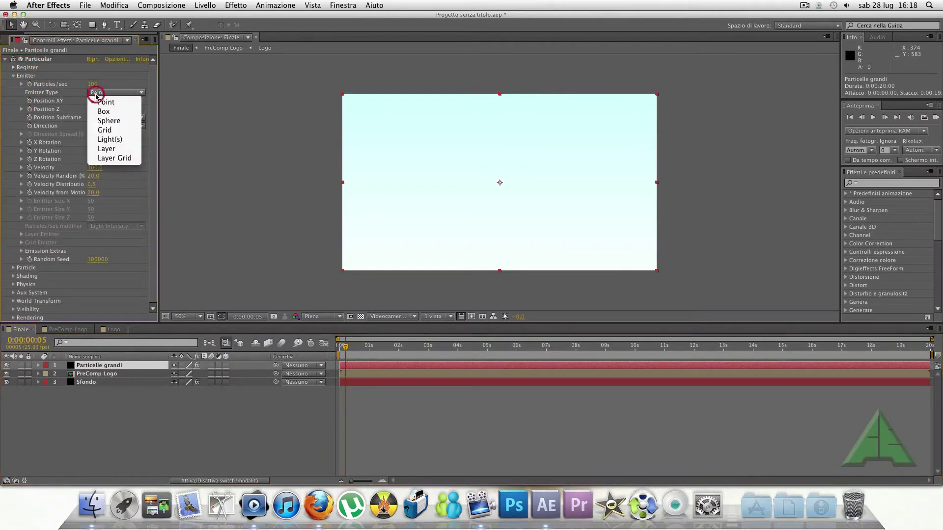
pyautogui.click(113, 149)
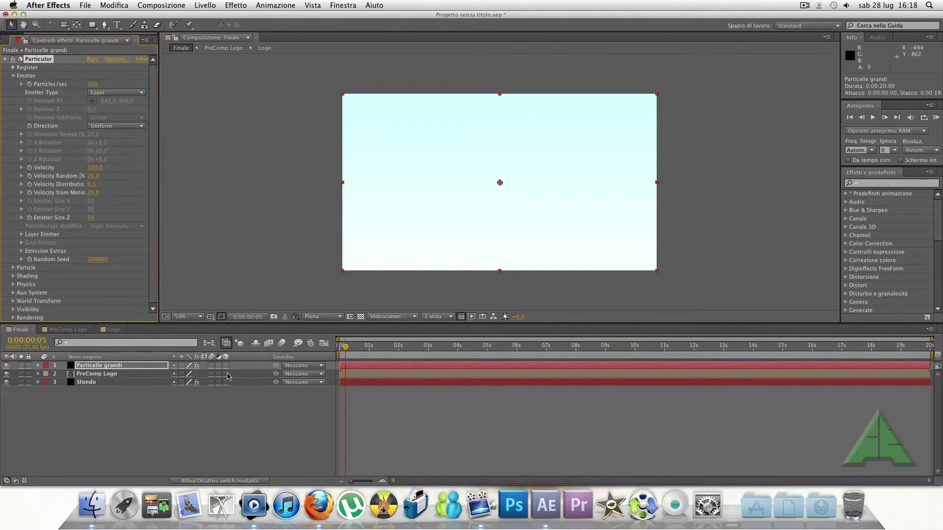
pyautogui.click(226, 409)
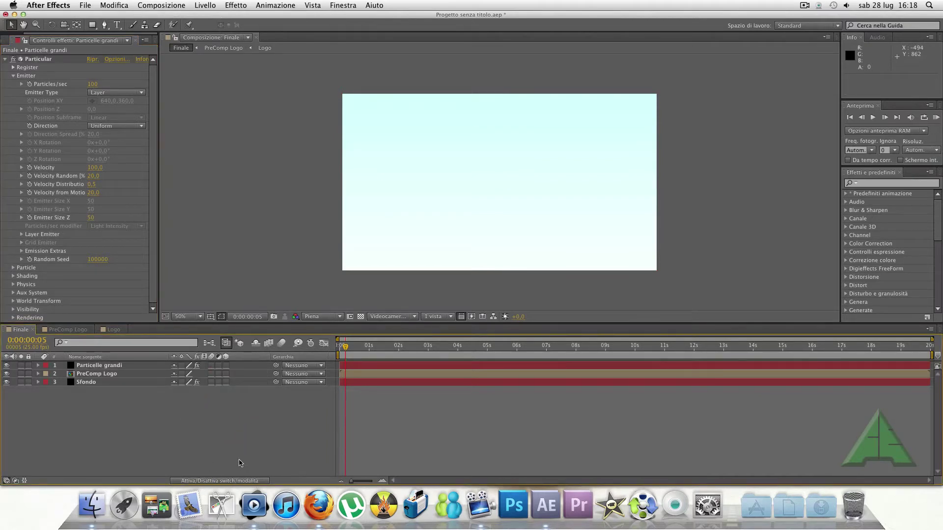
pyautogui.click(226, 374)
# - Set the Layer Emitter to '3. PreComp Logo' with Particle Birth Time sampling, then scrub to preview
pyautogui.click(22, 234)
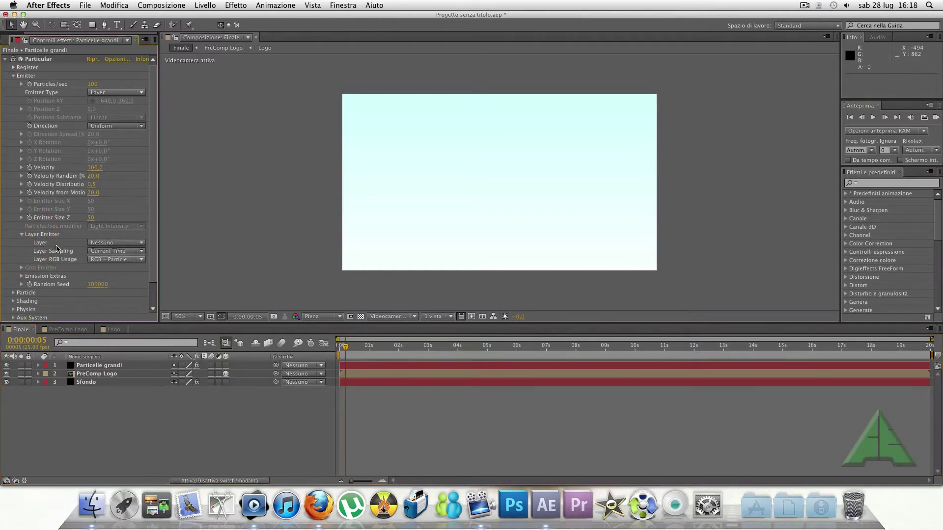
pyautogui.click(115, 244)
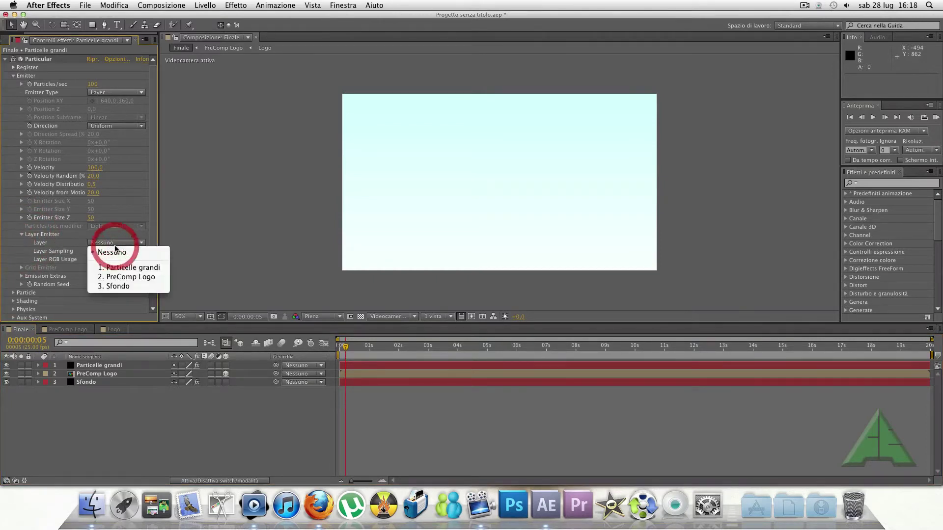
pyautogui.click(122, 277)
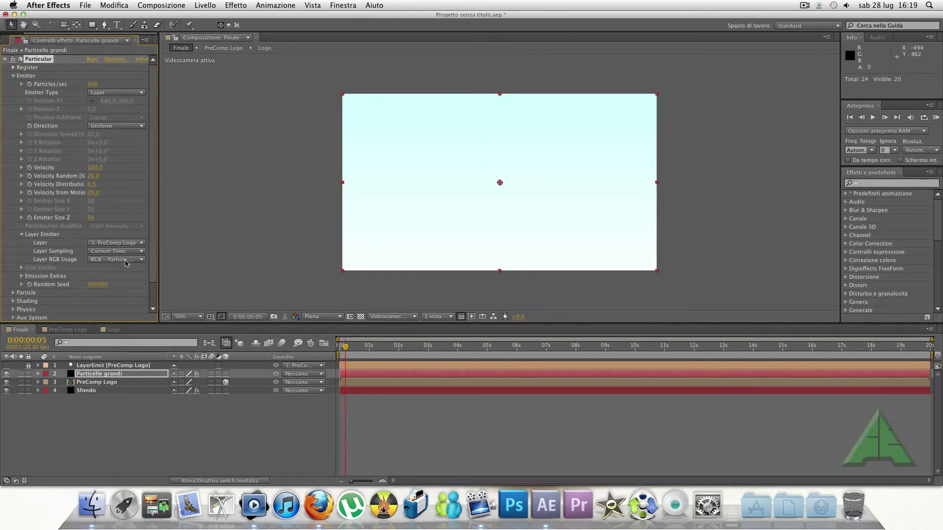
pyautogui.moveTo(164, 259); pyautogui.dragTo(206, 258)
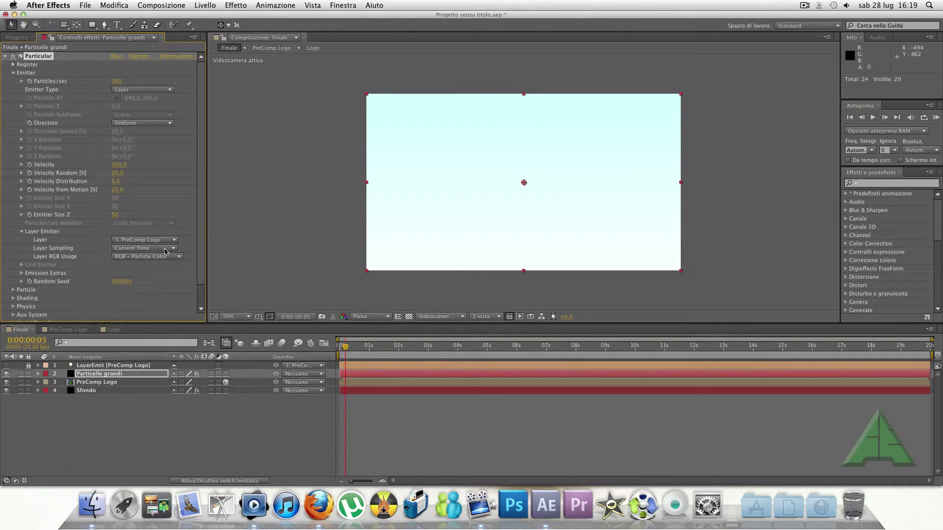
pyautogui.click(164, 249)
pyautogui.click(162, 267)
pyautogui.moveTo(348, 347)
pyautogui.mouseDown()
pyautogui.moveTo(438, 345)
pyautogui.moveTo(416, 348)
pyautogui.mouseUp()
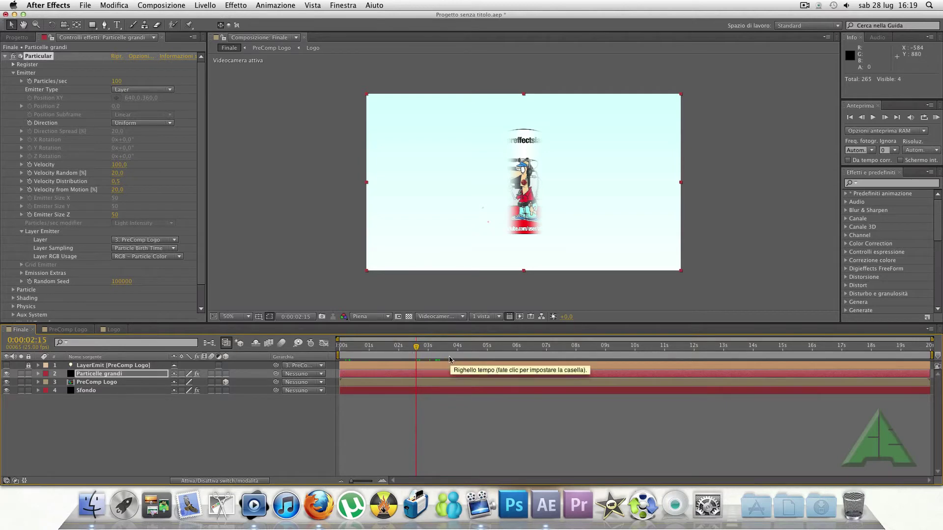
pyautogui.click(340, 347)
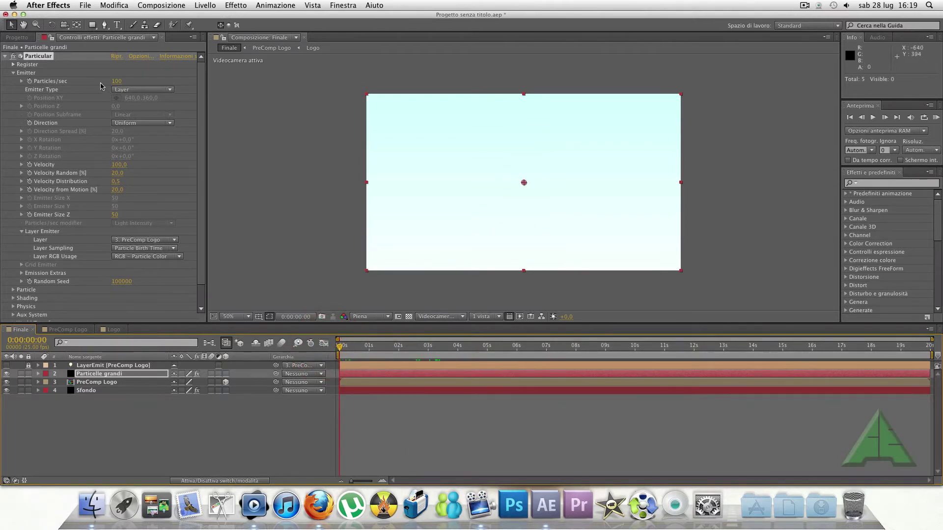
# - Set Particles/sec to 250000 and RAM-preview the particles forming
pyautogui.click(116, 81)
pyautogui.write('250')
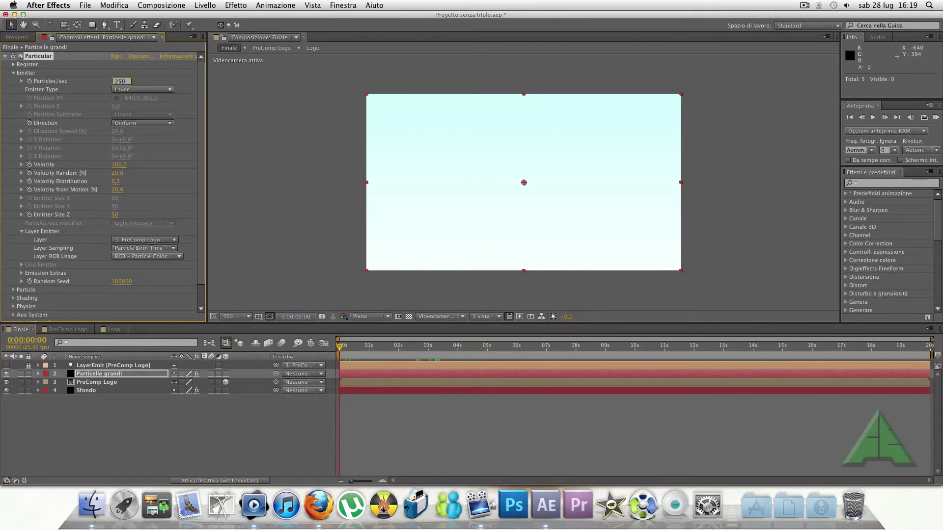
pyautogui.press('Return')
pyautogui.moveTo(342, 348); pyautogui.dragTo(395, 346)
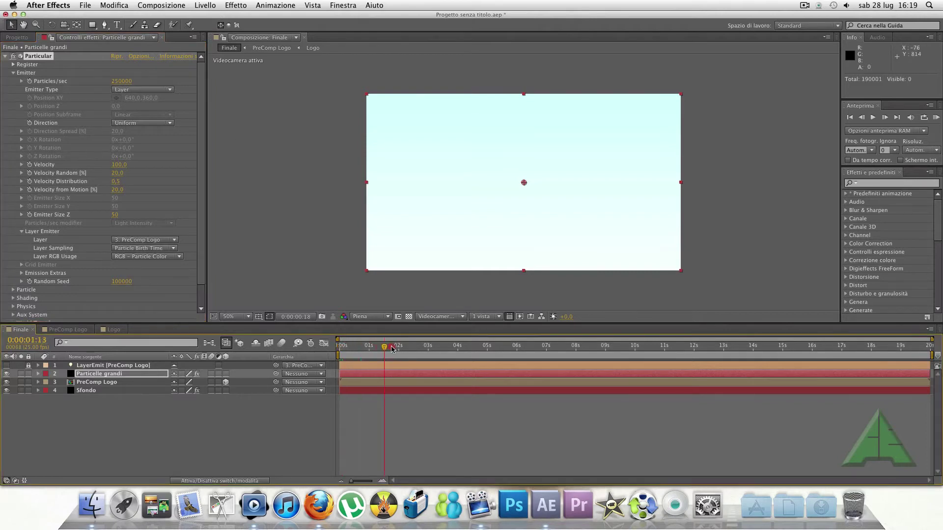
pyautogui.click(936, 117)
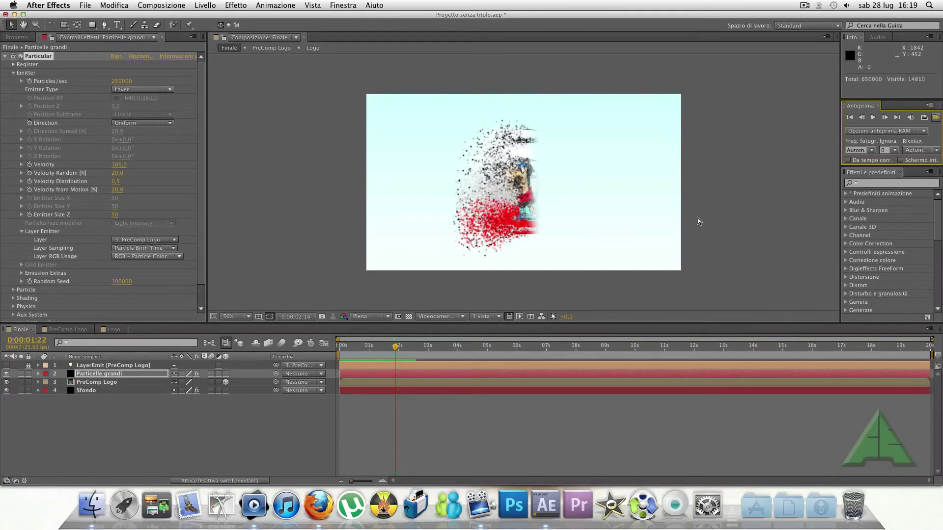
pyautogui.click(696, 219)
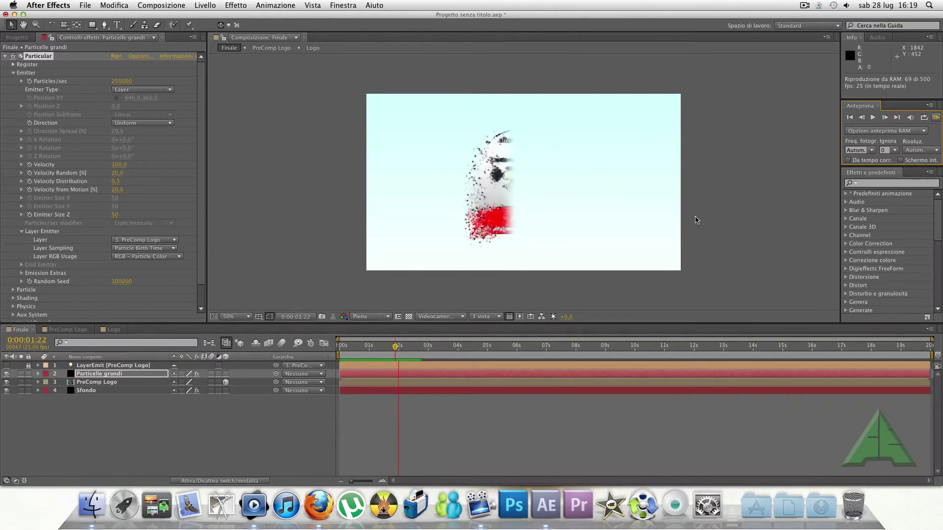
pyautogui.click(696, 219)
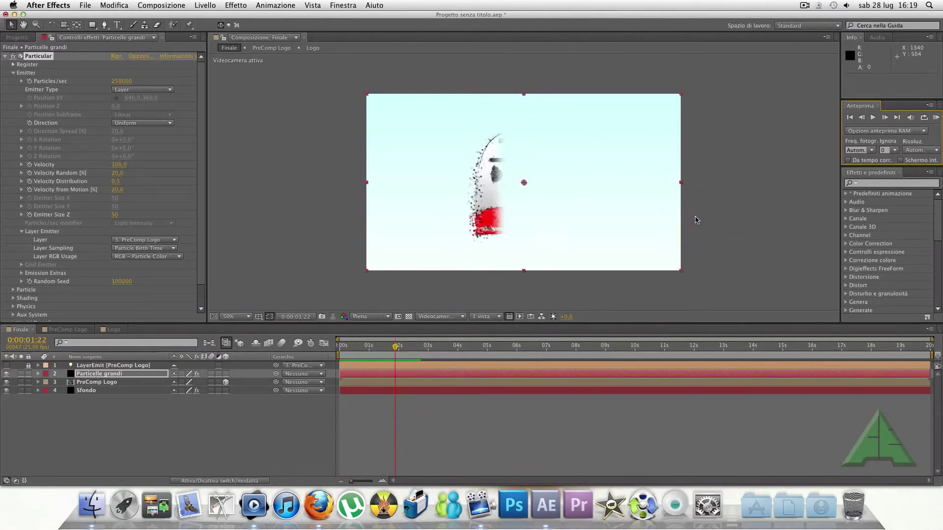
# - At 0:00:02:04, set the particle Velocity to 200
pyautogui.click(402, 346)
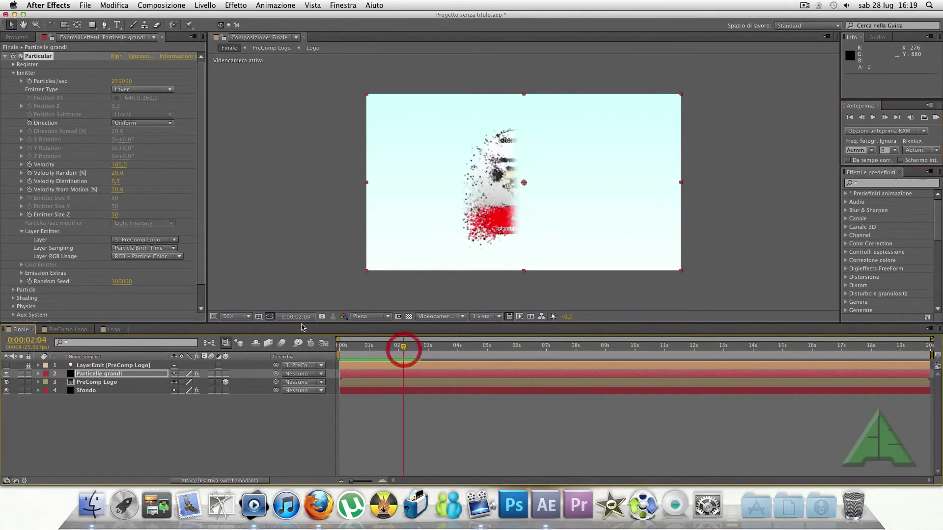
pyautogui.click(119, 164)
pyautogui.write('200')
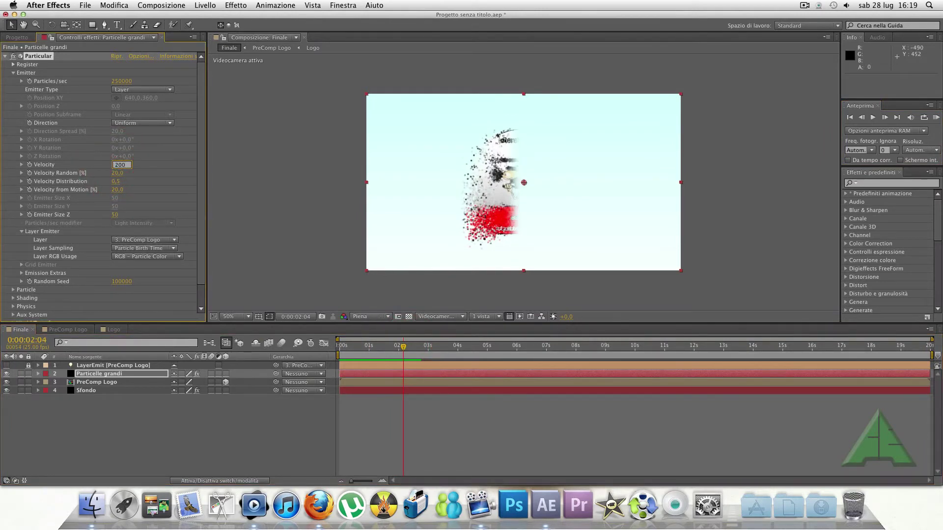
pyautogui.press('Return')
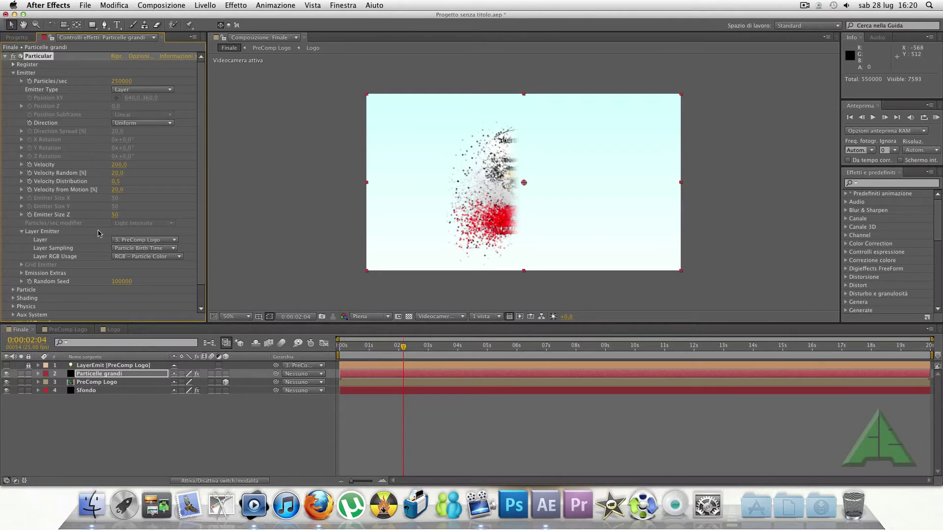
# - In the Particle group, set Life to 2 seconds, Sphere Feather to 0 and Size Random to 100
pyautogui.scroll(-1, 85, 224)
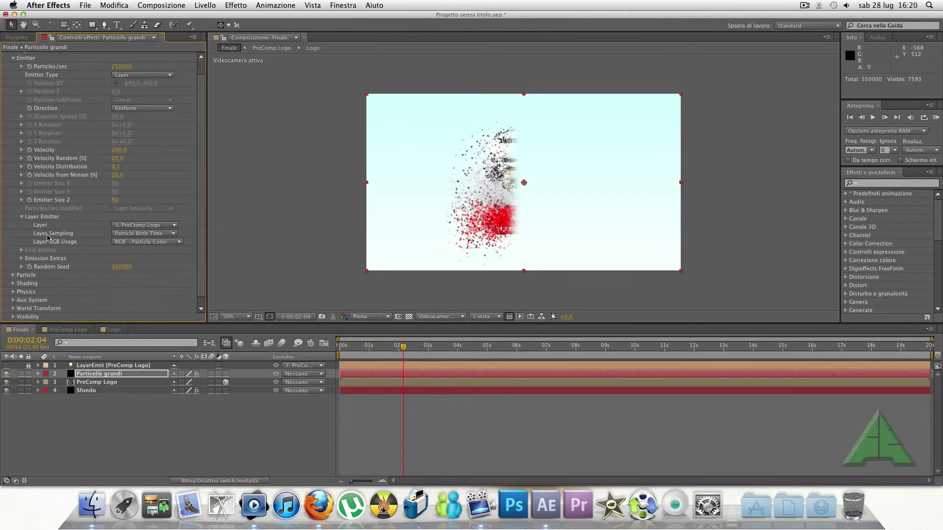
pyautogui.click(13, 275)
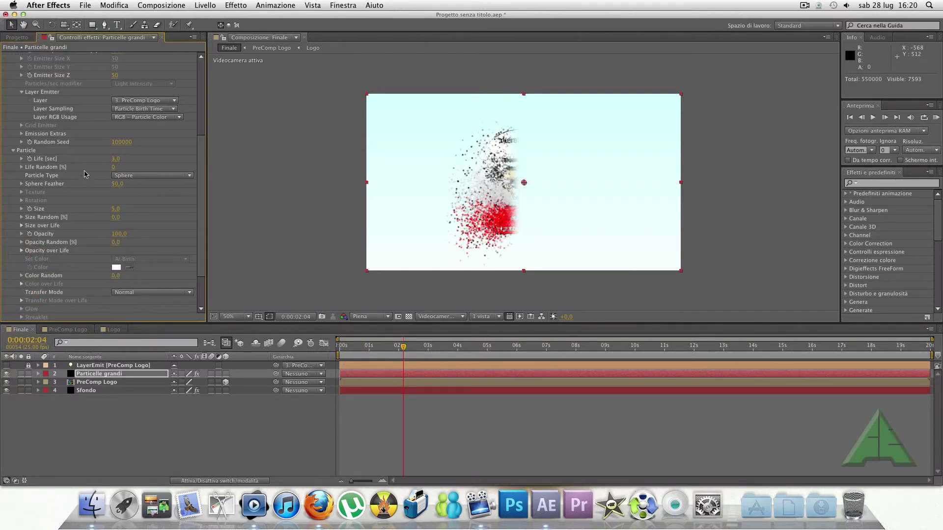
pyautogui.click(118, 158)
pyautogui.write('2')
pyautogui.press('Return')
pyautogui.moveTo(91, 185); pyautogui.dragTo(75, 187)
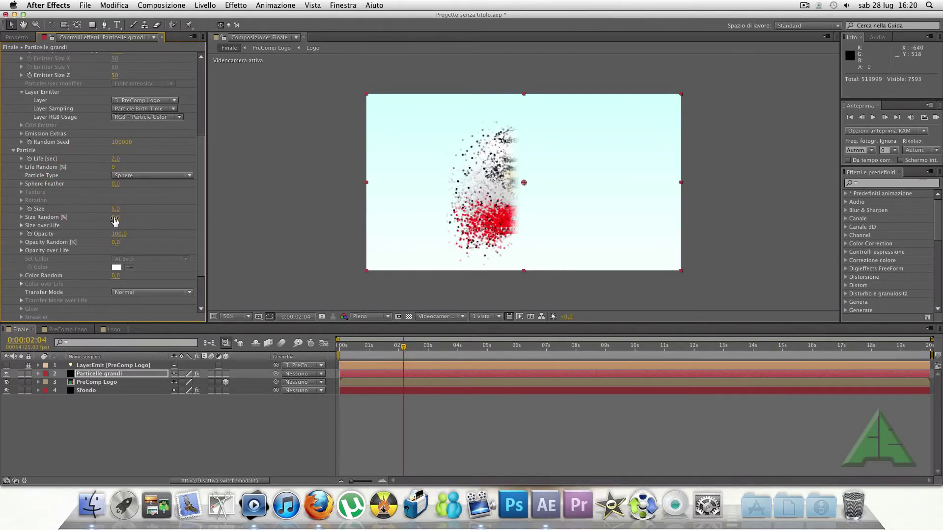
pyautogui.moveTo(114, 217); pyautogui.dragTo(134, 217)
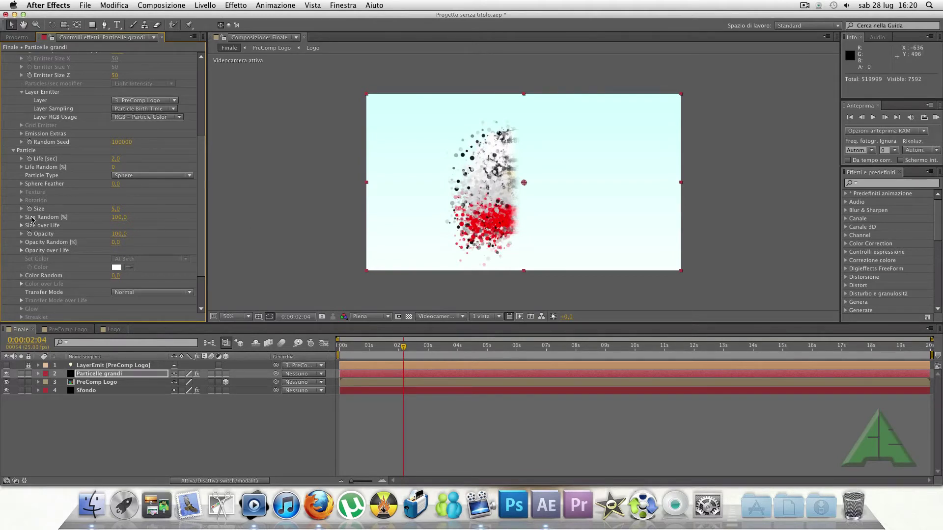
pyautogui.scroll(-3, 30, 220)
pyautogui.scroll(-2, 31, 220)
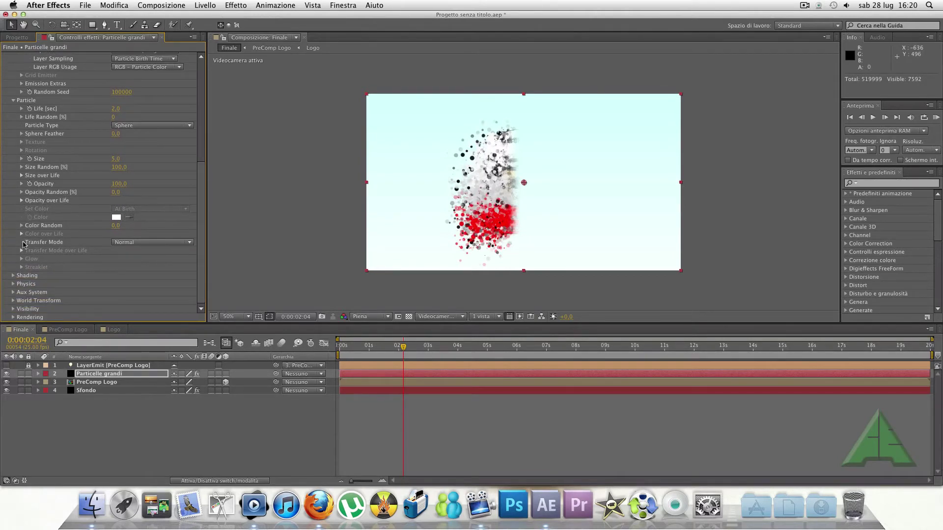
# - Set Physics Gravity to -500 so the particles rise
pyautogui.click(14, 285)
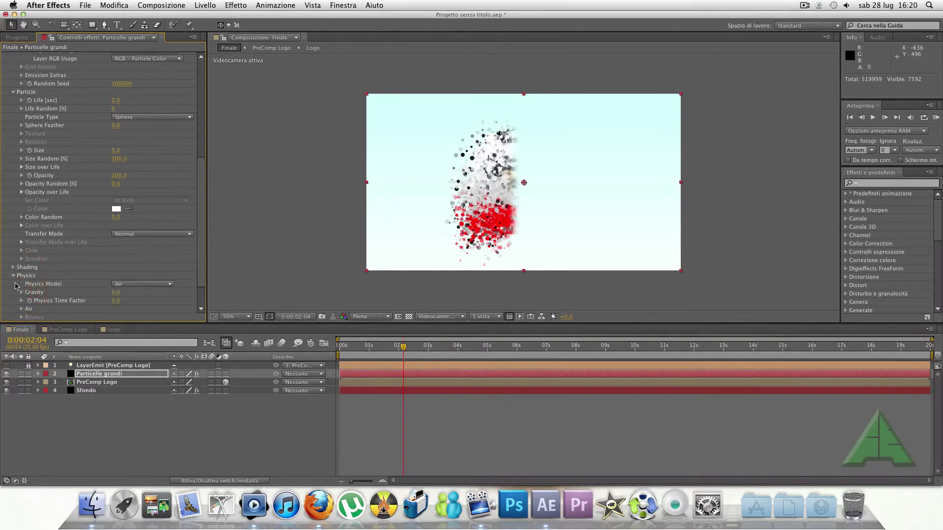
pyautogui.click(116, 292)
pyautogui.write('-500')
pyautogui.press('Return')
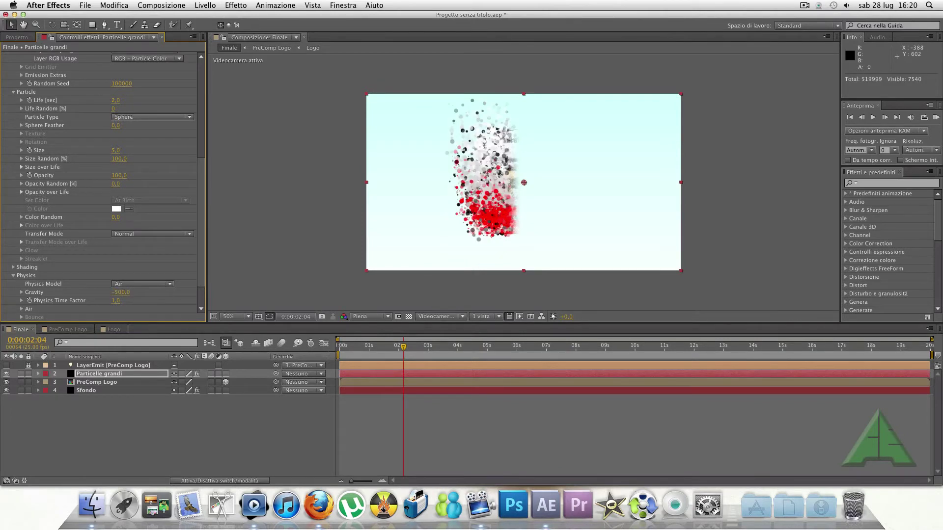
pyautogui.scroll(-3, 79, 234)
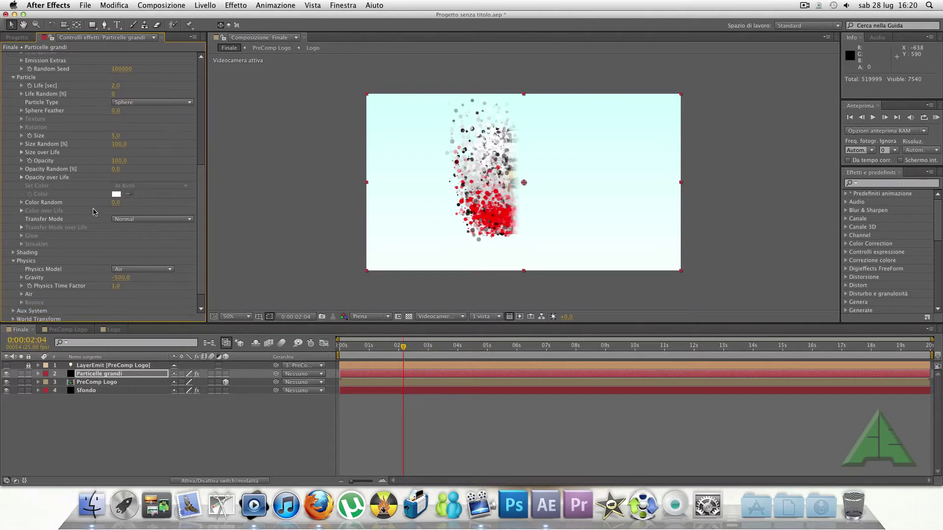
# - Set Air Resistance to 1 and Wind X to -100 to blow the particles left
pyautogui.click(21, 281)
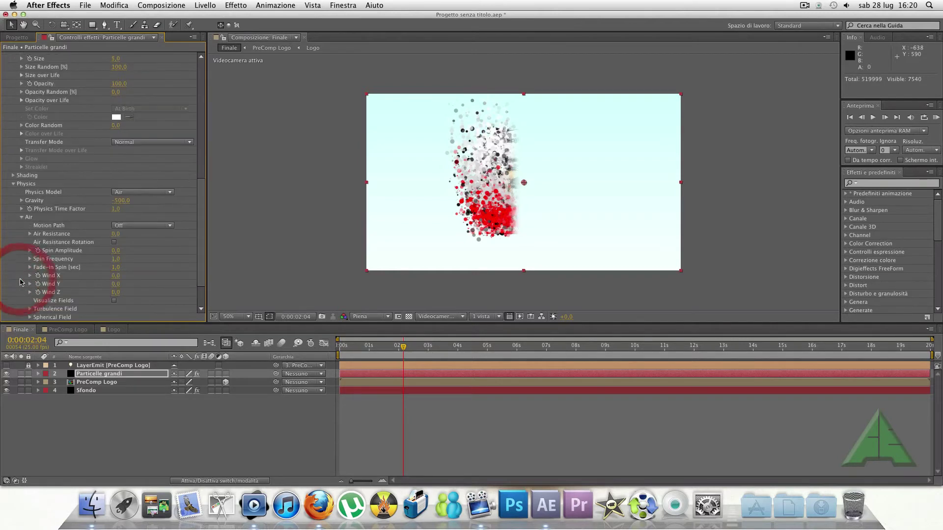
pyautogui.click(115, 235)
pyautogui.write('1')
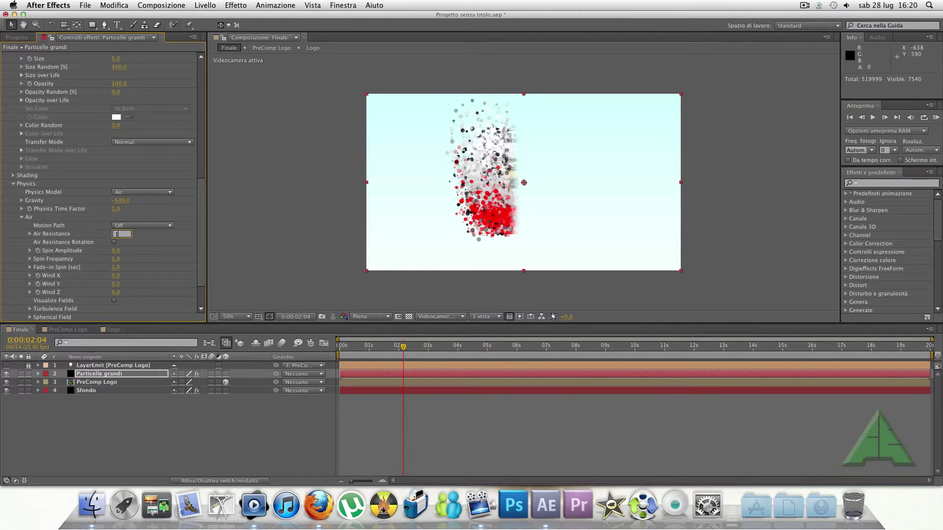
pyautogui.press('Return')
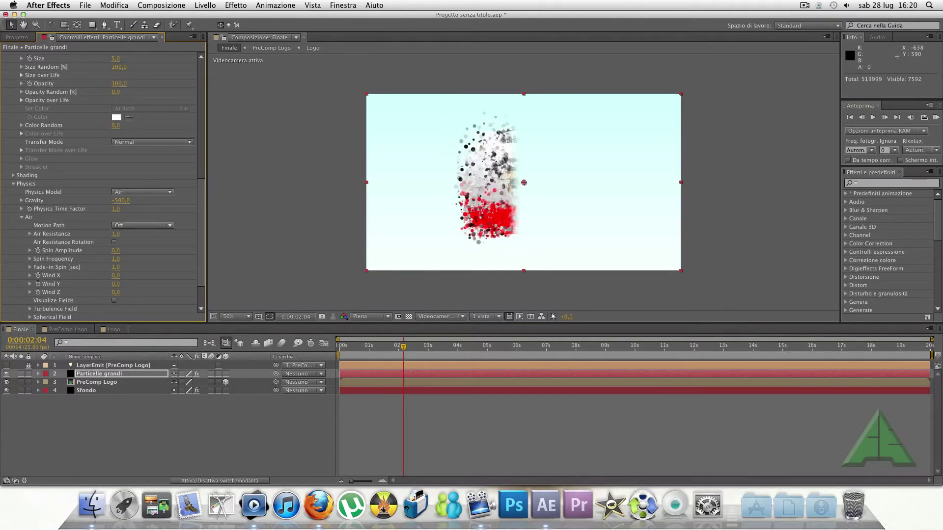
pyautogui.click(118, 275)
pyautogui.write('-100')
pyautogui.press('Return')
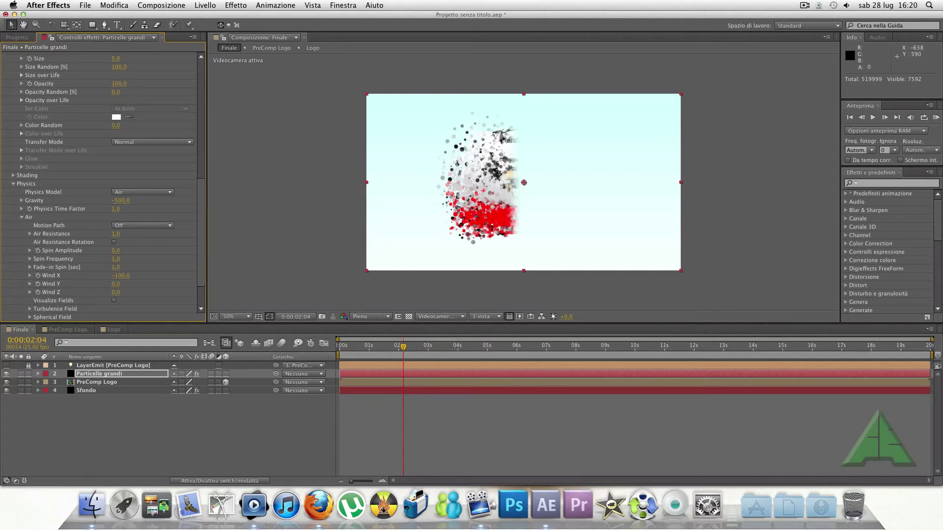
pyautogui.scroll(-3, 59, 275)
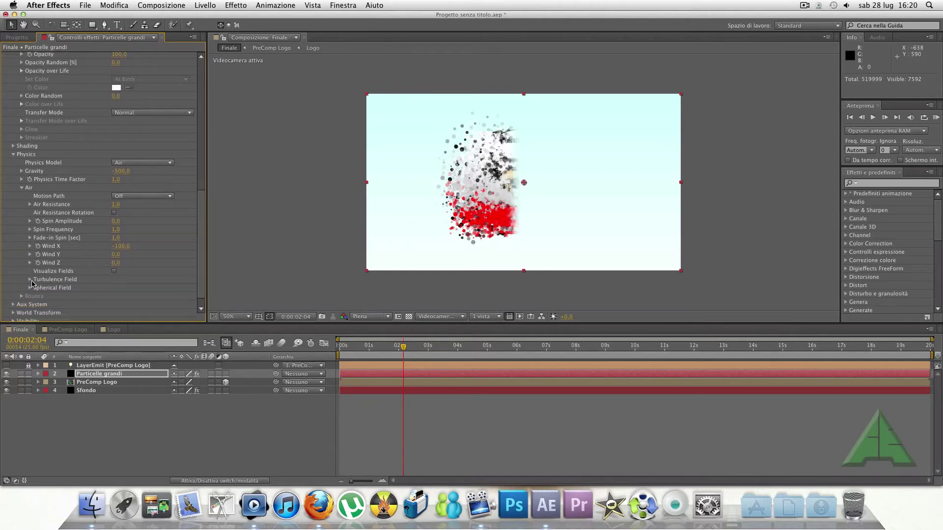
# - Set Turbulence Field Affect Position to 300 and Fade-in Time to 0,1
pyautogui.click(30, 280)
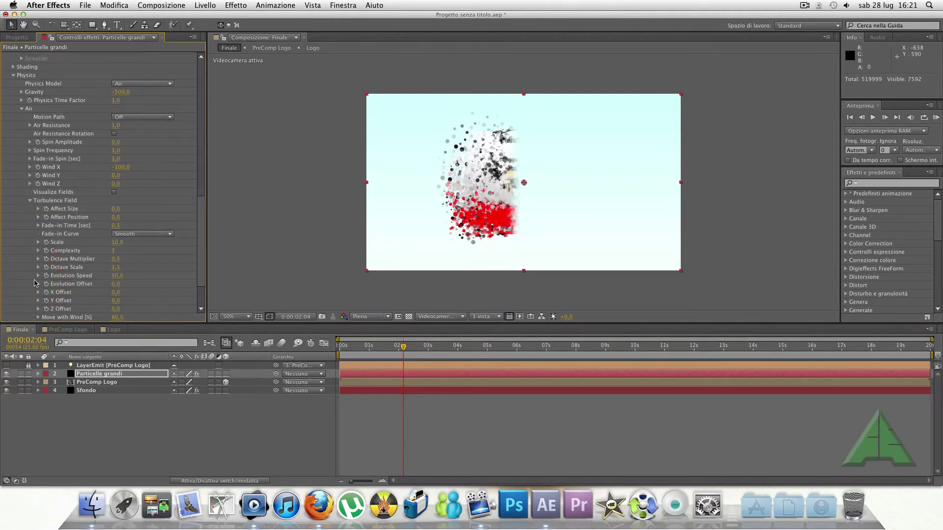
pyautogui.scroll(-2, 50, 270)
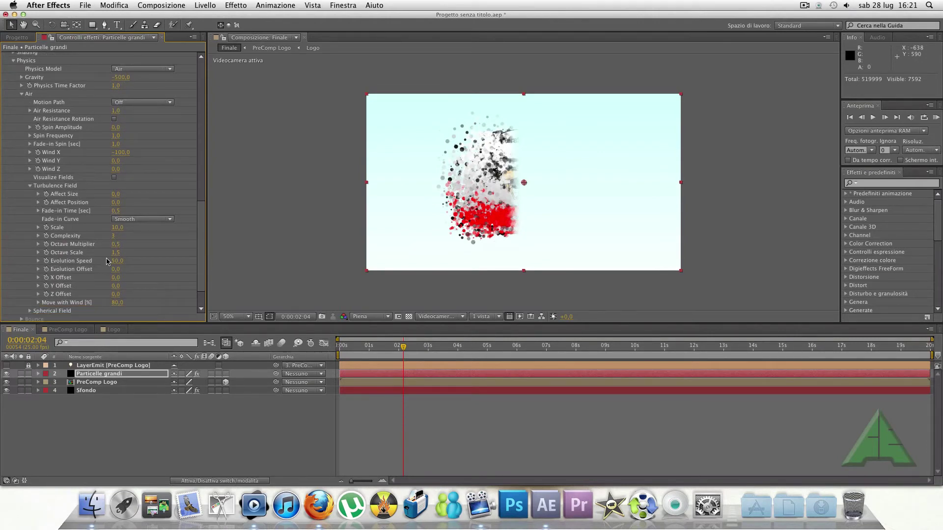
pyautogui.click(115, 203)
pyautogui.write('300')
pyautogui.press('Return')
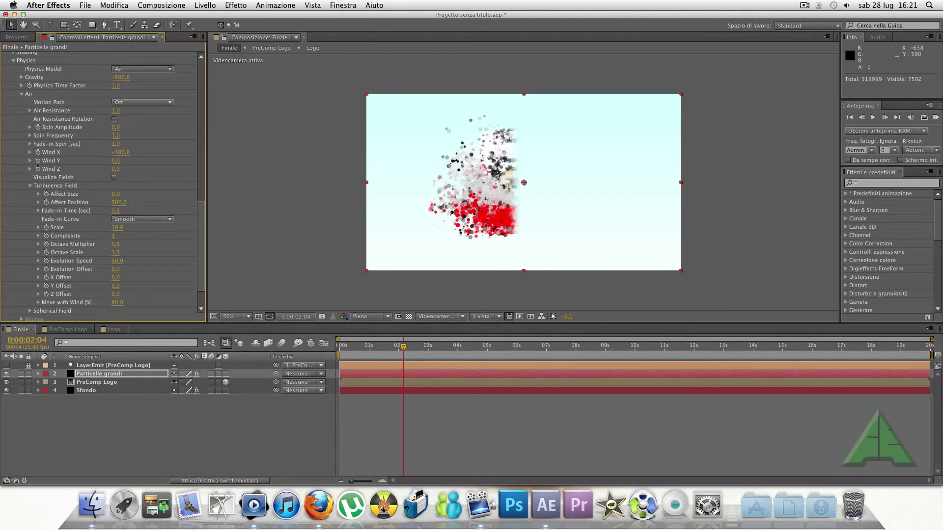
pyautogui.click(117, 211)
pyautogui.press('BackSpace')
pyautogui.press('Return')
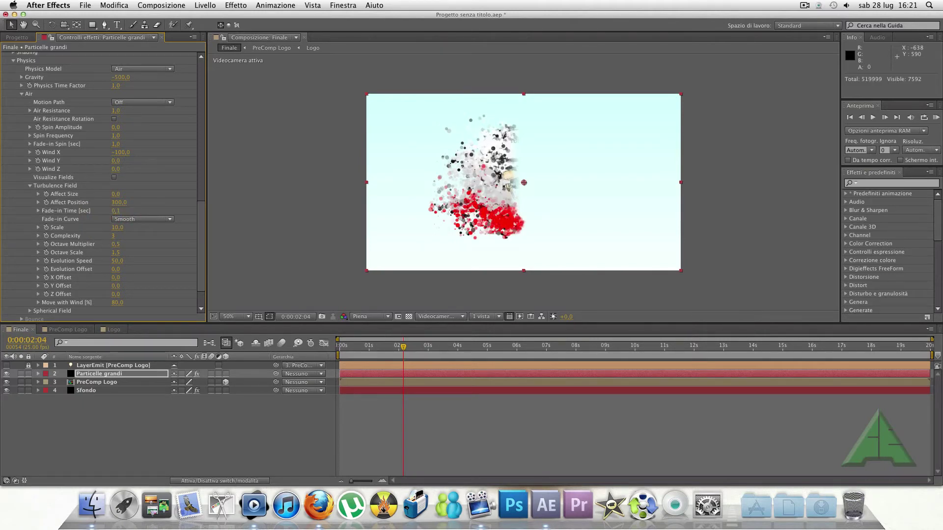
# - Set turbulence Complexity to 2, Octave Multiplier to 1 and Octave Scale to 1
pyautogui.click(112, 236)
pyautogui.press('Return')
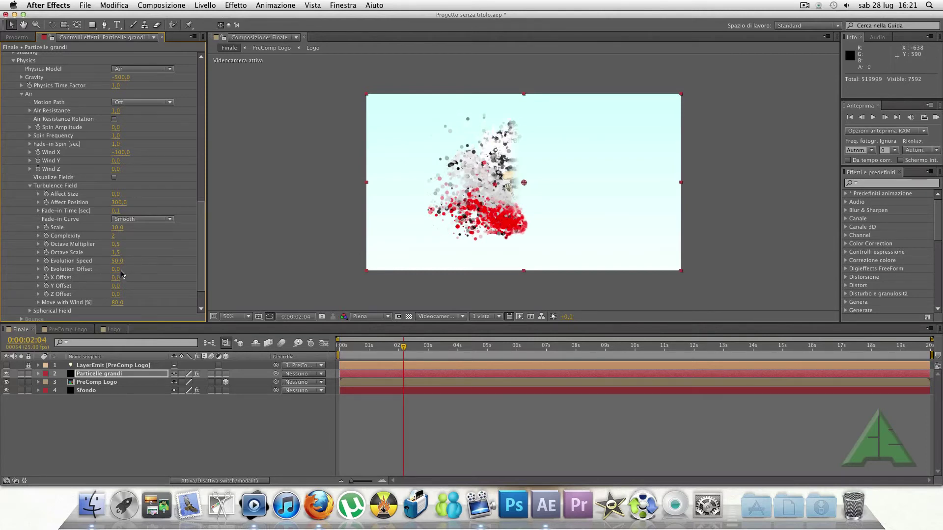
pyautogui.click(113, 245)
pyautogui.write('1')
pyautogui.press('Return')
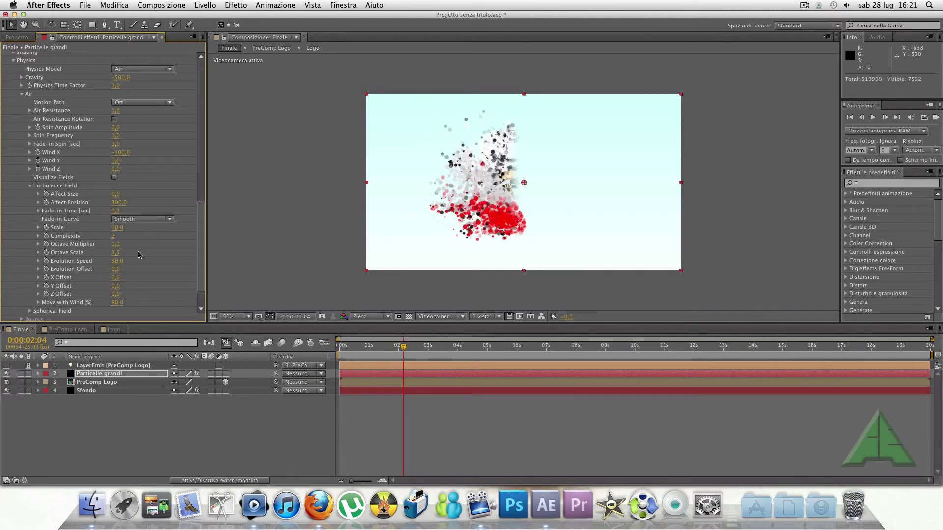
pyautogui.click(115, 252)
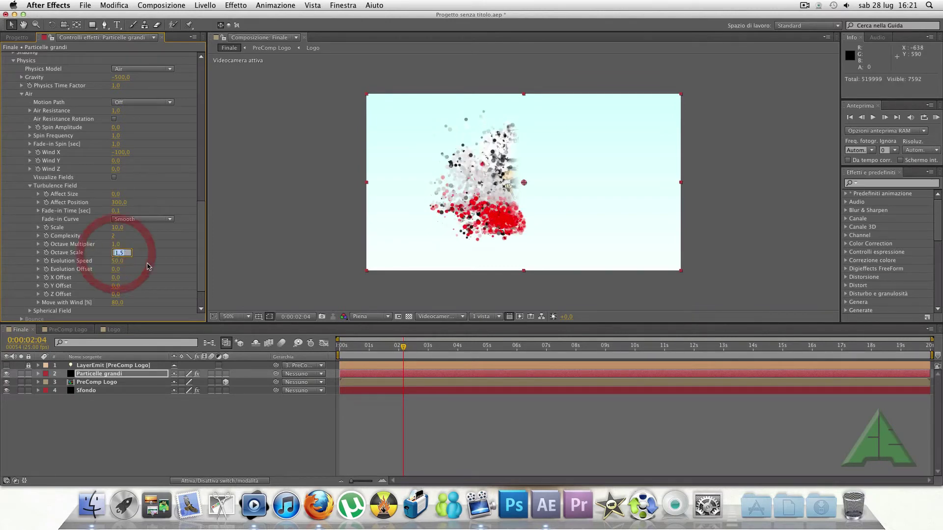
pyautogui.write('1')
pyautogui.press('Return')
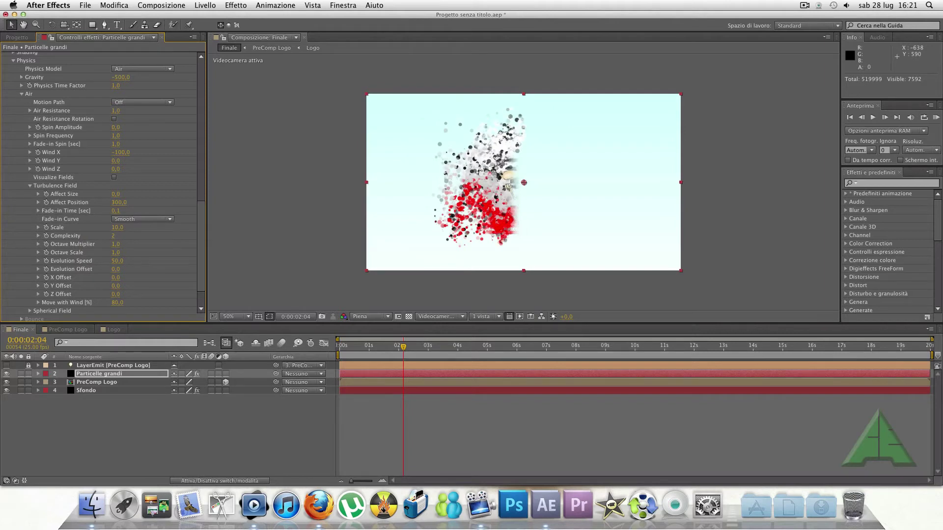
# - Set turbulence Evolution Speed to 10 and Evolution Offset to 20
pyautogui.click(117, 261)
pyautogui.write('10')
pyautogui.click(142, 276)
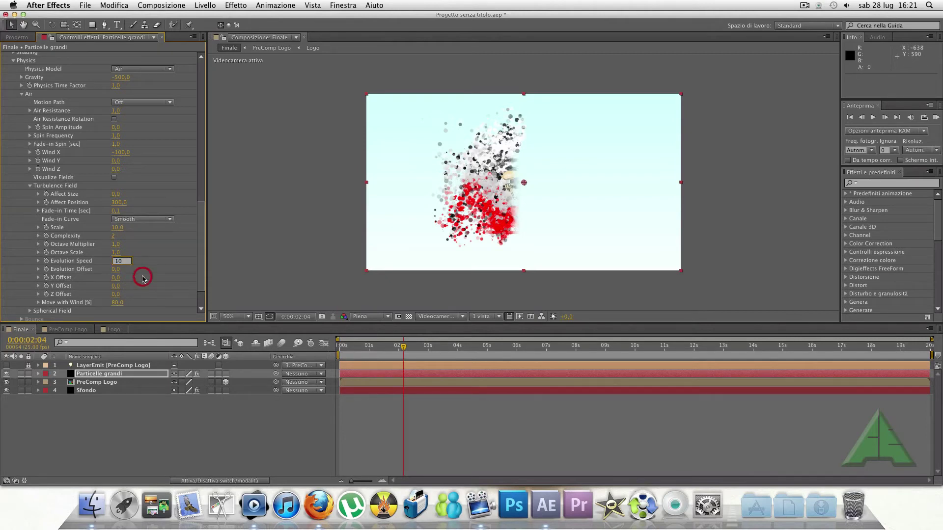
pyautogui.click(118, 270)
pyautogui.write('20')
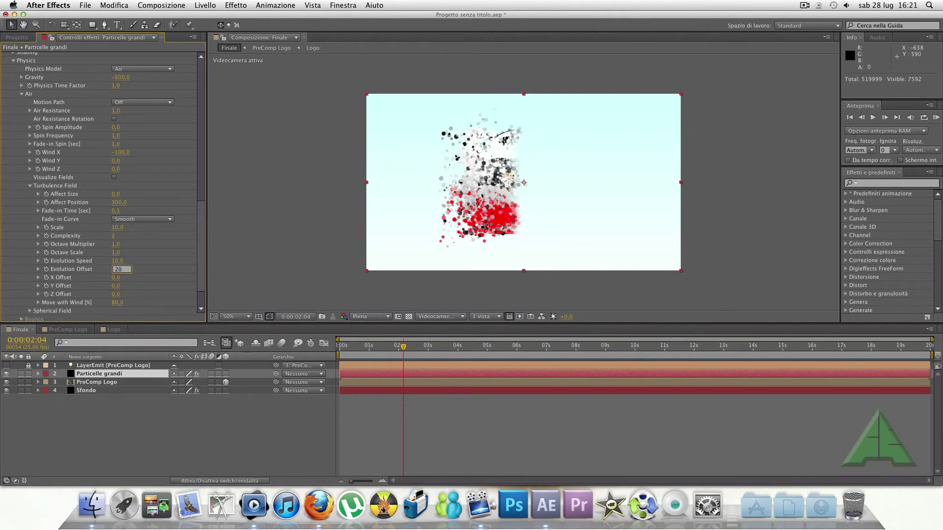
pyautogui.press('Return')
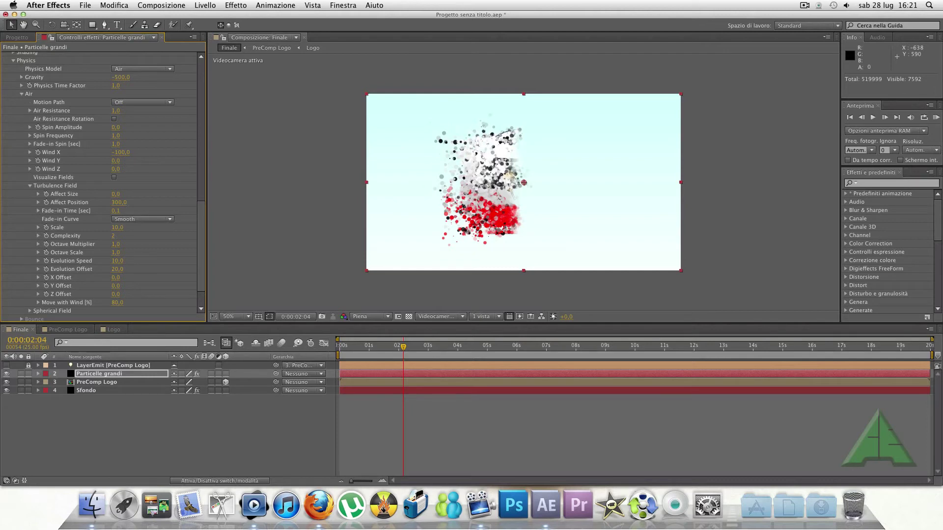
# - Set Particular's Rendering > Motion Blur to On
pyautogui.moveTo(201, 265); pyautogui.dragTo(209, 278)
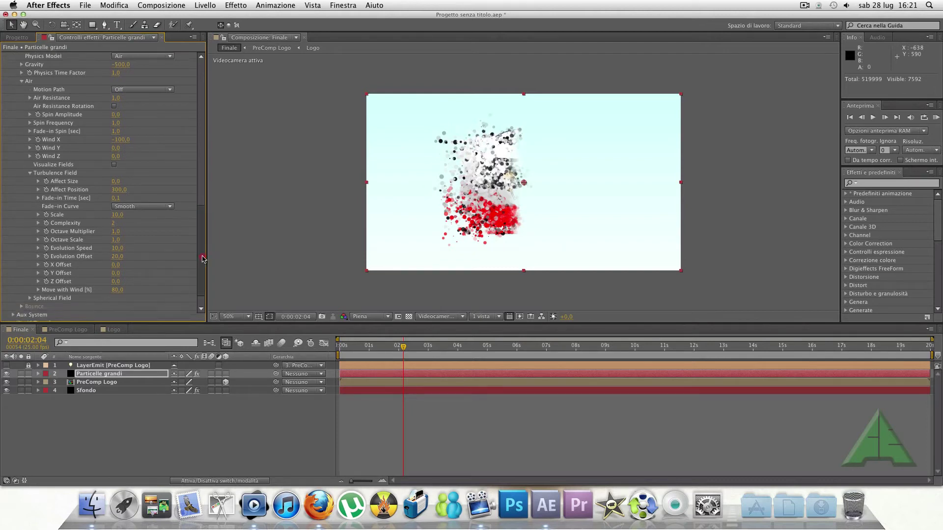
pyautogui.click(13, 317)
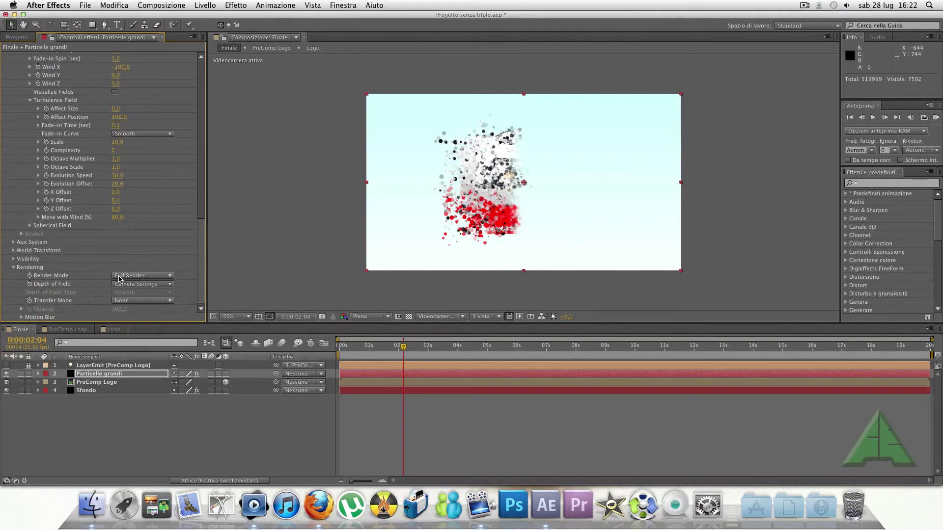
pyautogui.click(21, 317)
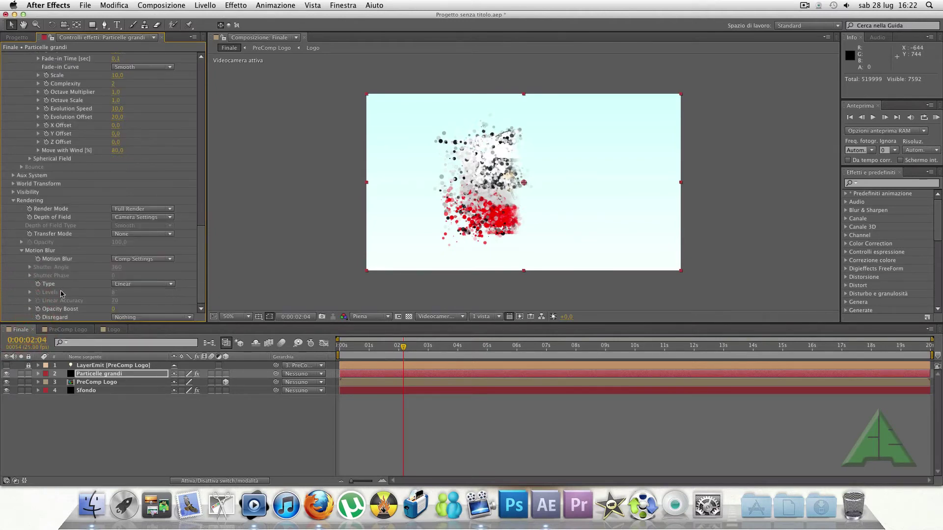
pyautogui.click(126, 259)
pyautogui.click(125, 287)
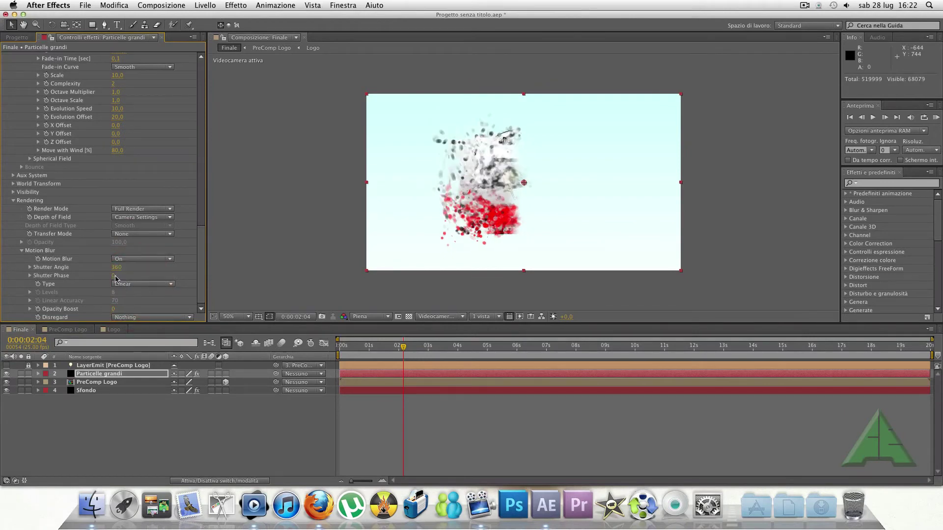
# - RAM-preview the blurred dissolve, then return to the composition start
pyautogui.click(935, 117)
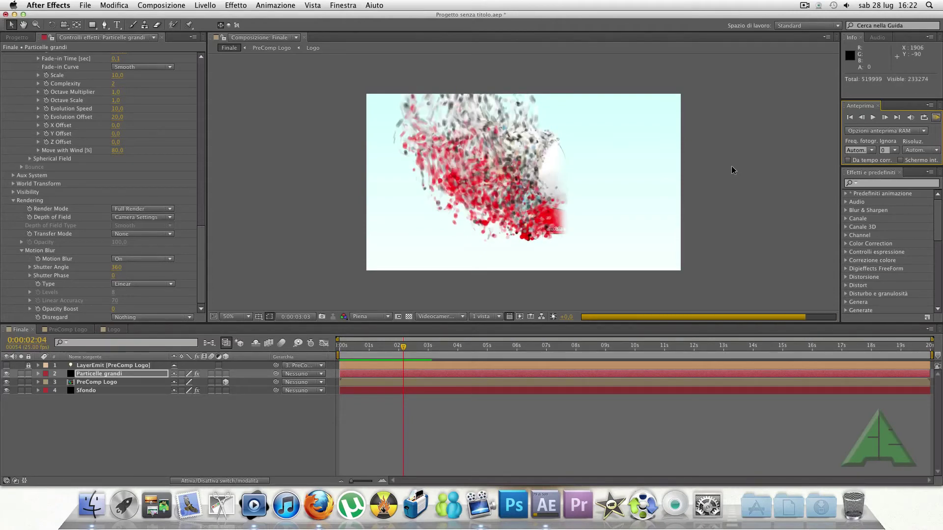
pyautogui.click(732, 167)
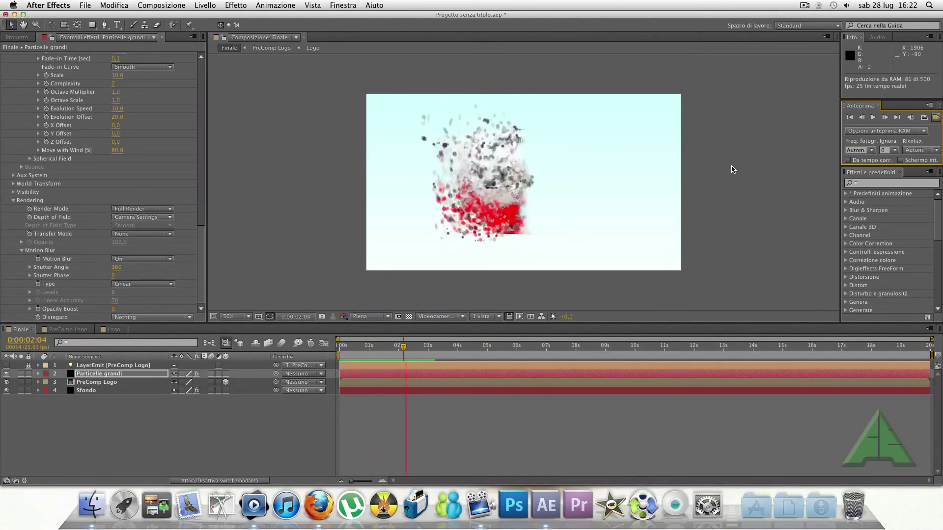
pyautogui.click(732, 169)
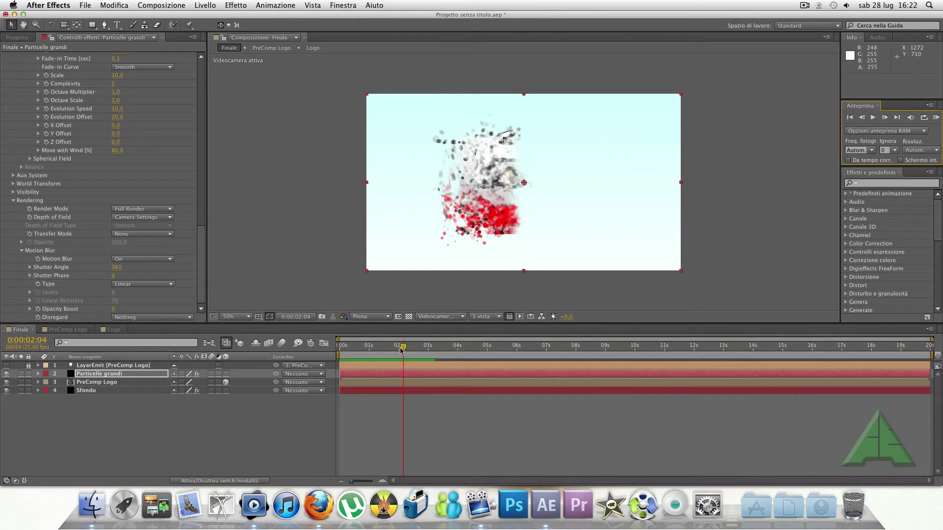
pyautogui.moveTo(402, 350); pyautogui.dragTo(297, 344)
# - Duplicate the Particelle grandi layer and rename the copy Particelle piccole
pyautogui.click(109, 377)
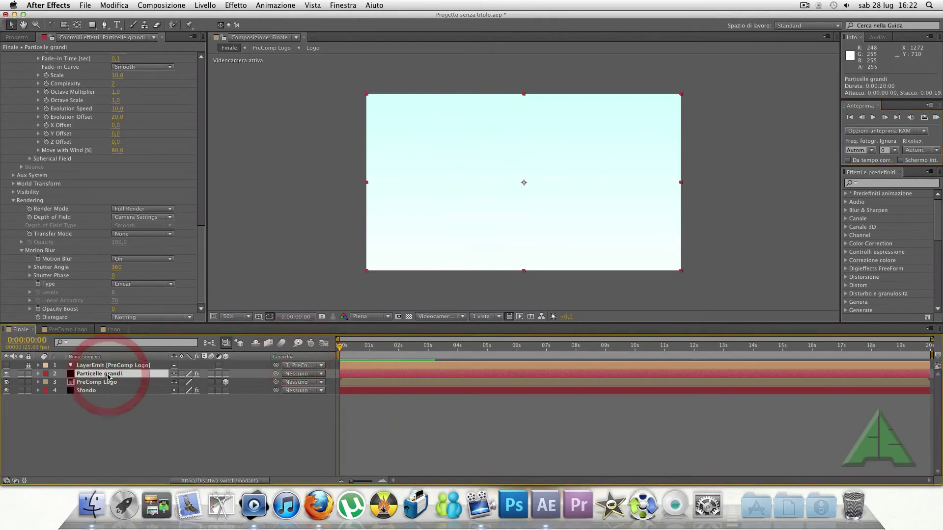
pyautogui.press('super+d')
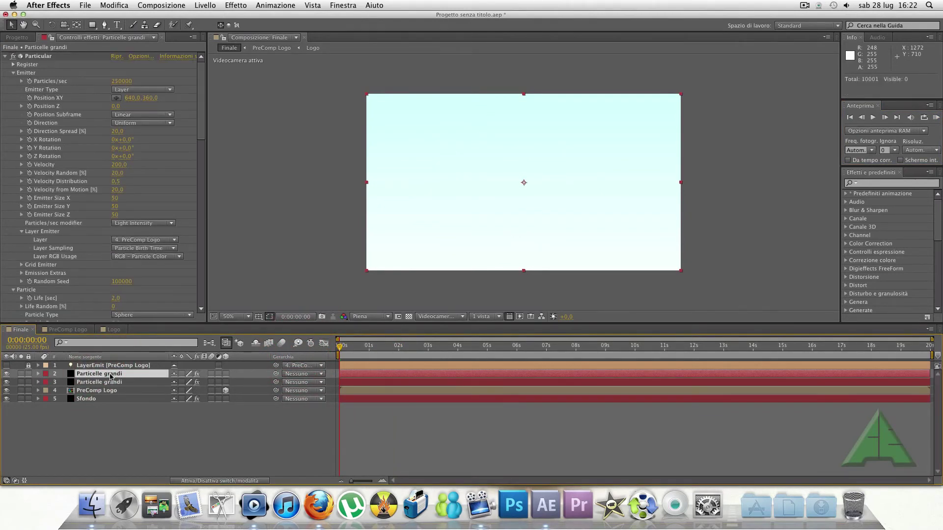
pyautogui.press('Return')
pyautogui.press('BackSpace')
pyautogui.write('piccole')
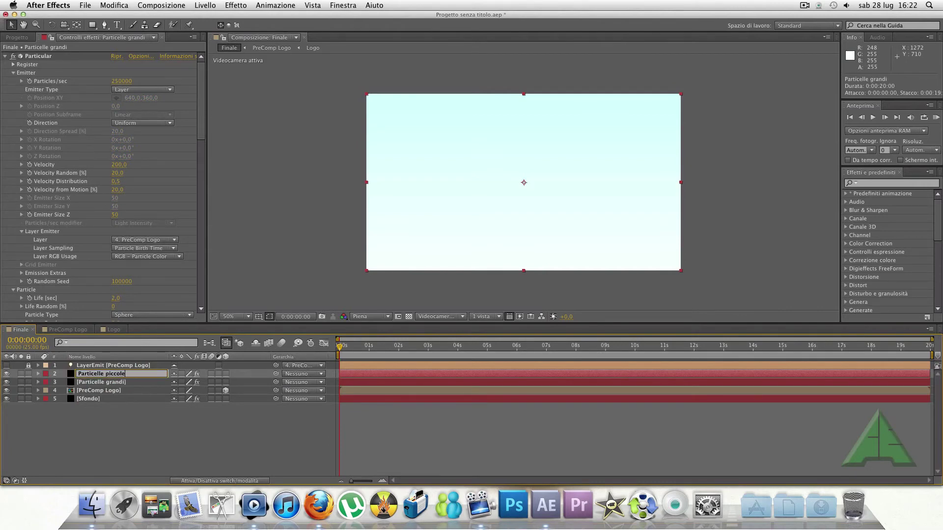
pyautogui.press('Return')
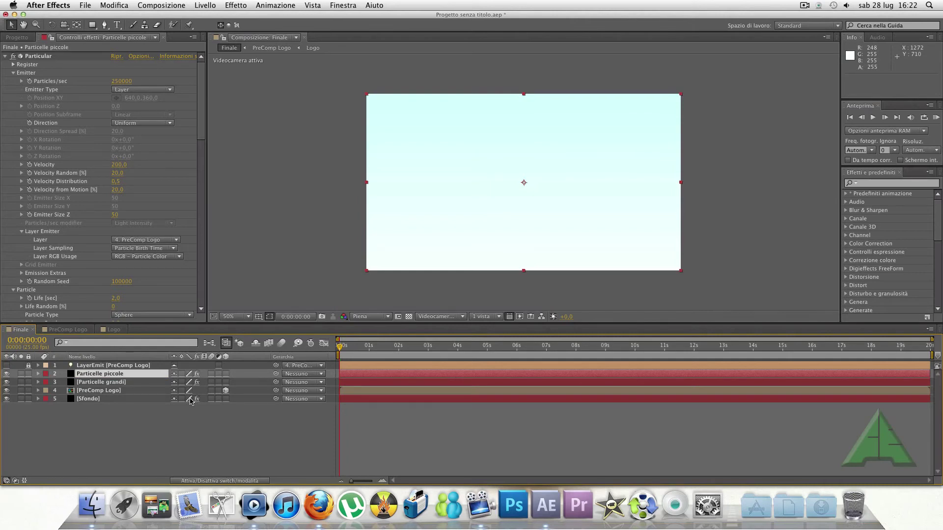
# - On Particelle piccole, edit the Particle Size value to 2
pyautogui.click(118, 375)
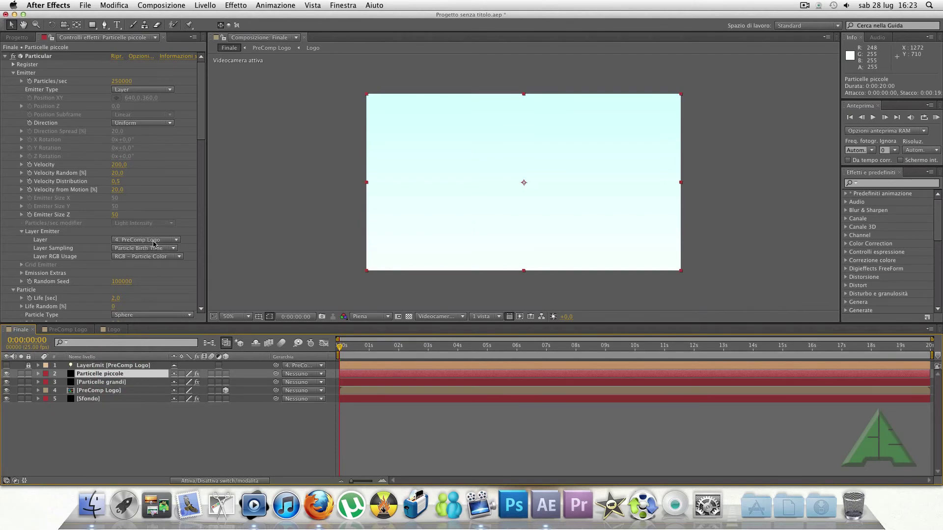
pyautogui.scroll(-6, 143, 244)
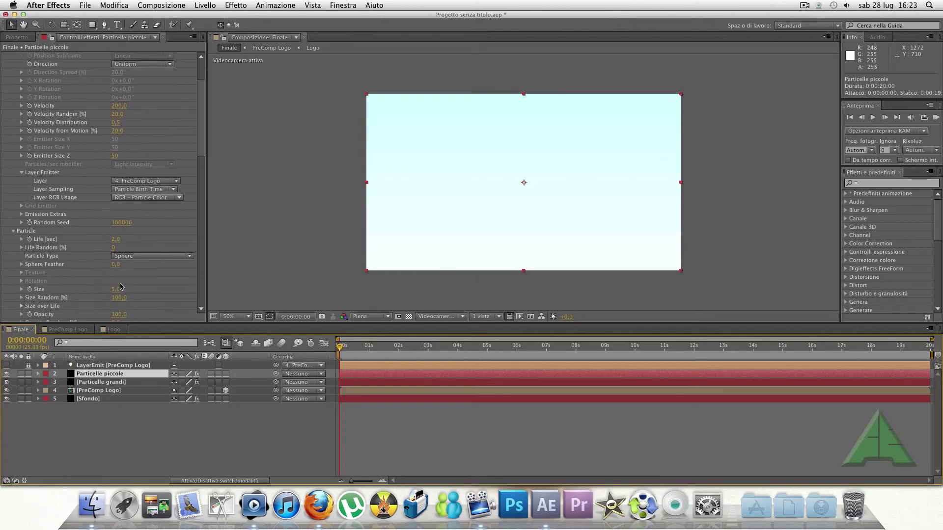
pyautogui.click(120, 289)
pyautogui.write('2')
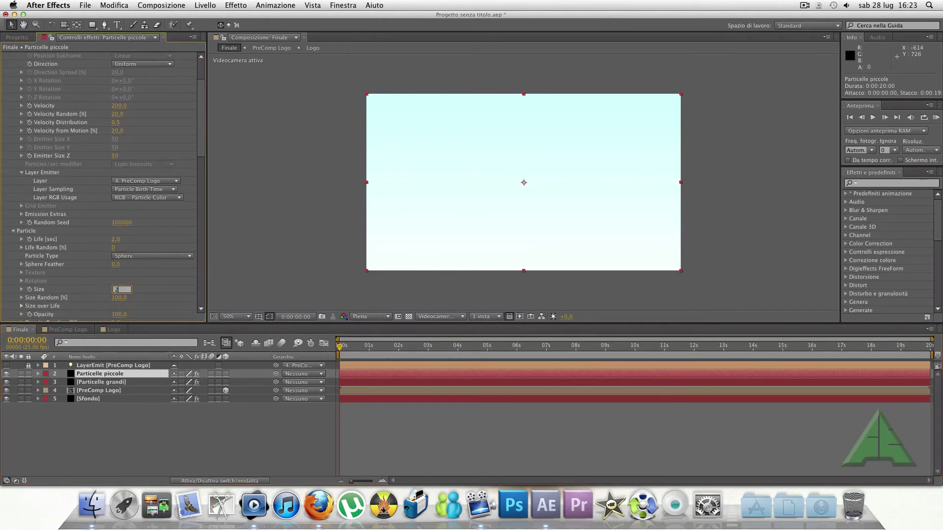
# - Commit Size 2, then solo Particelle piccole at 100% and scrub Random Seed to 117800
pyautogui.click(254, 270)
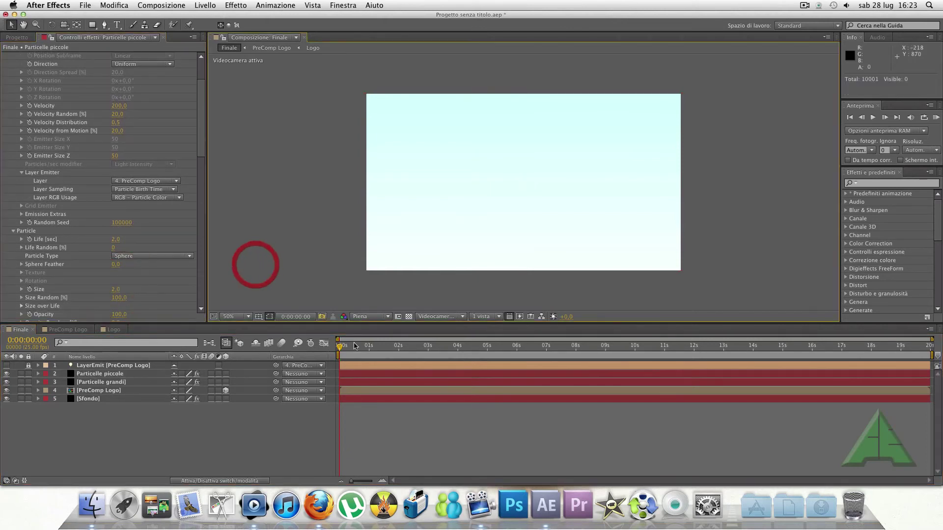
pyautogui.moveTo(364, 349); pyautogui.dragTo(401, 348)
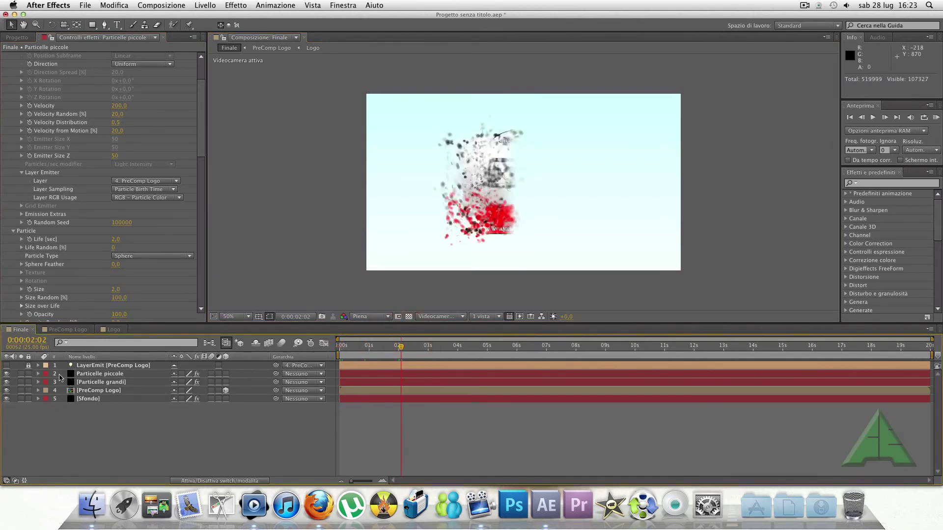
pyautogui.click(22, 374)
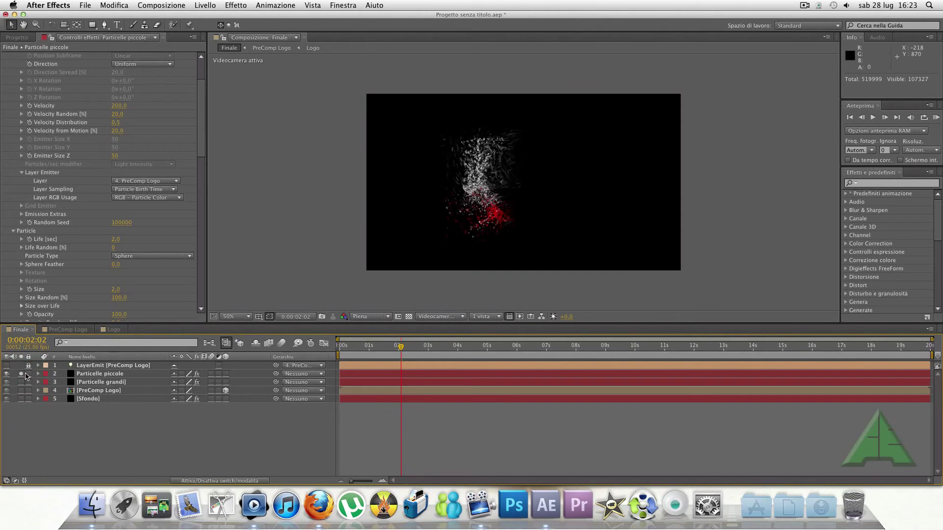
pyautogui.press('.')
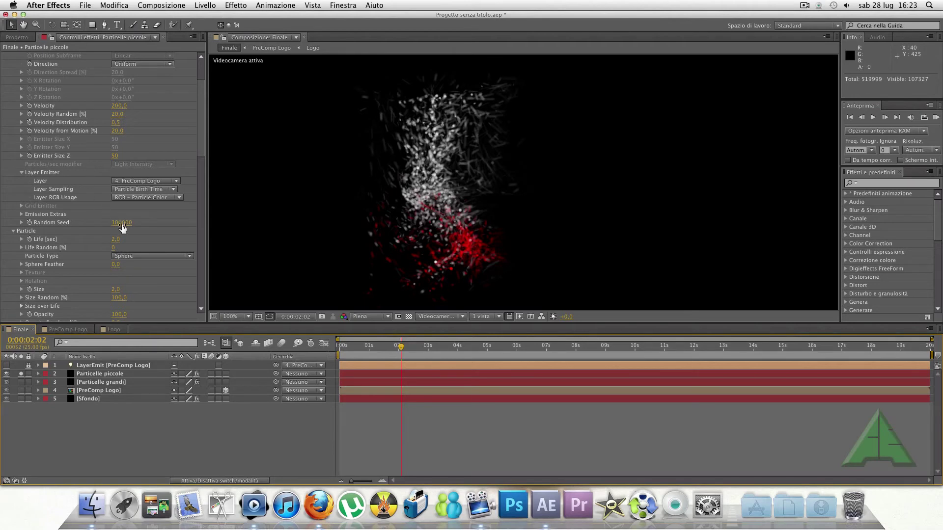
pyautogui.moveTo(123, 227)
pyautogui.mouseDown()
pyautogui.moveTo(786, 177)
pyautogui.moveTo(70, 216)
pyautogui.moveTo(372, 212)
pyautogui.mouseUp()
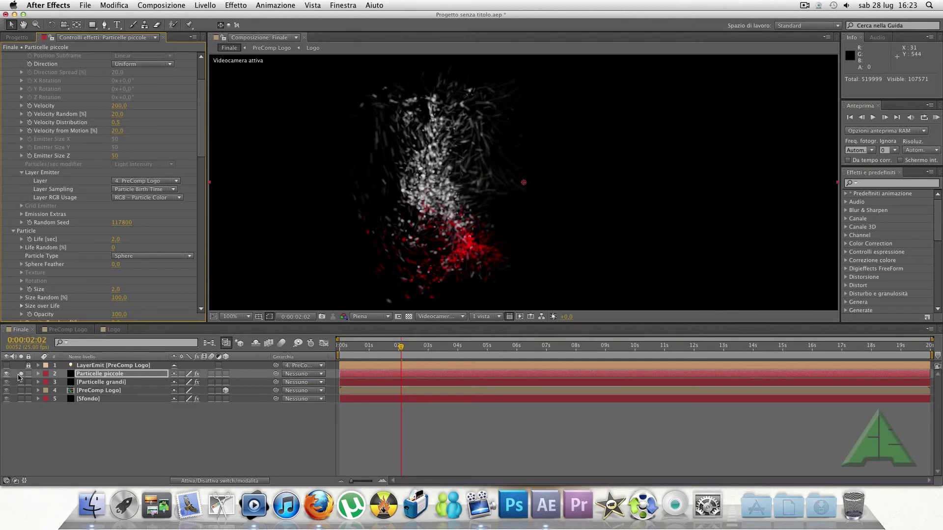
pyautogui.click(21, 374)
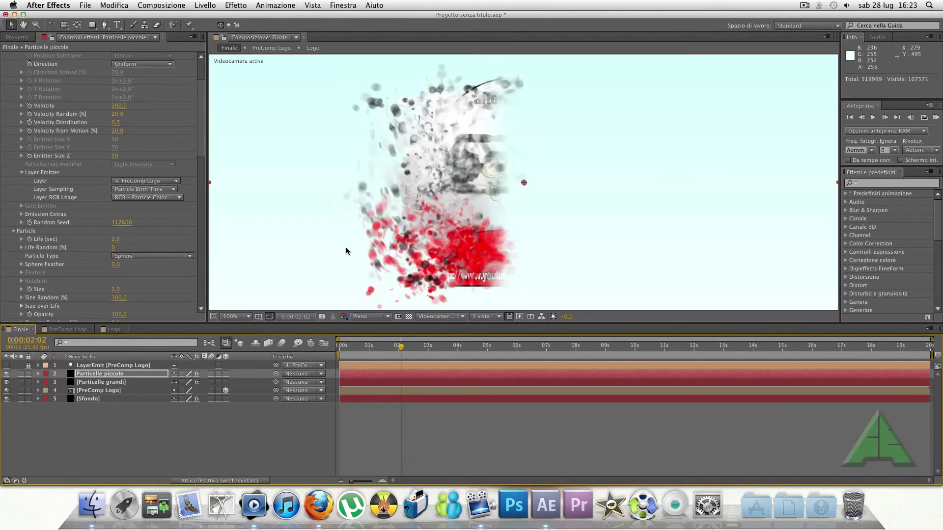
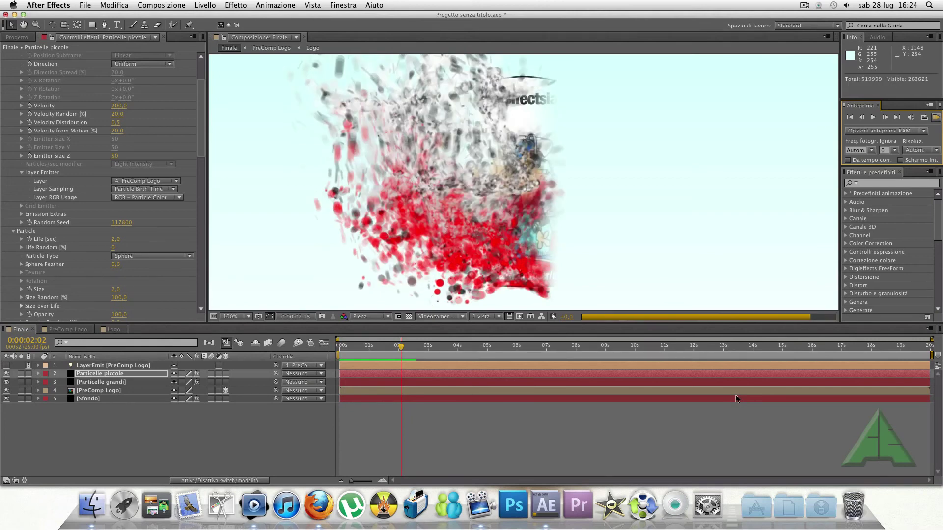
# - Stop the running particle RAM preview and show the Progetto (Project) panel
pyautogui.click(681, 210)
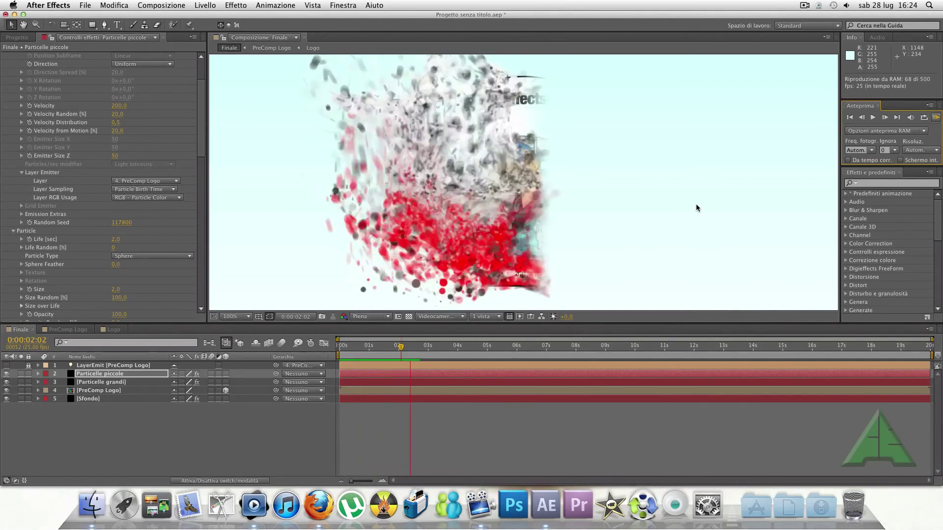
pyautogui.click(696, 204)
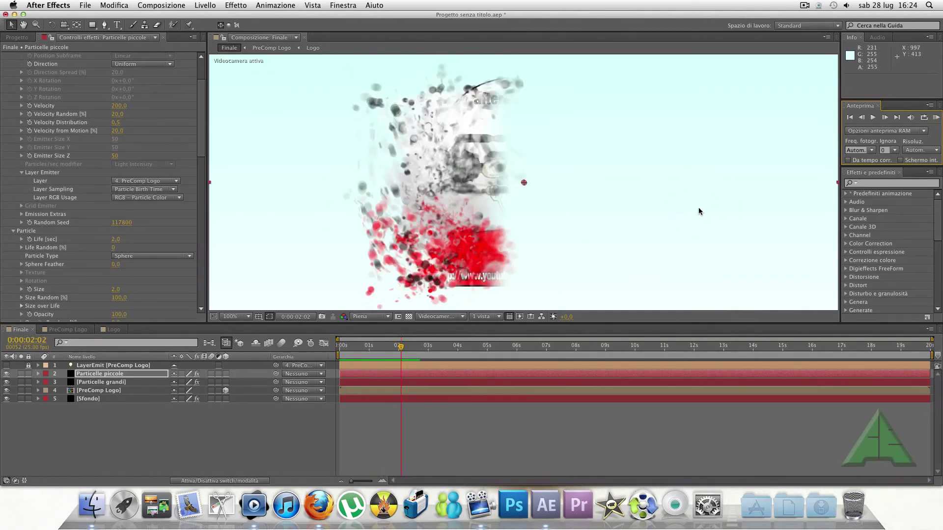
pyautogui.click(19, 39)
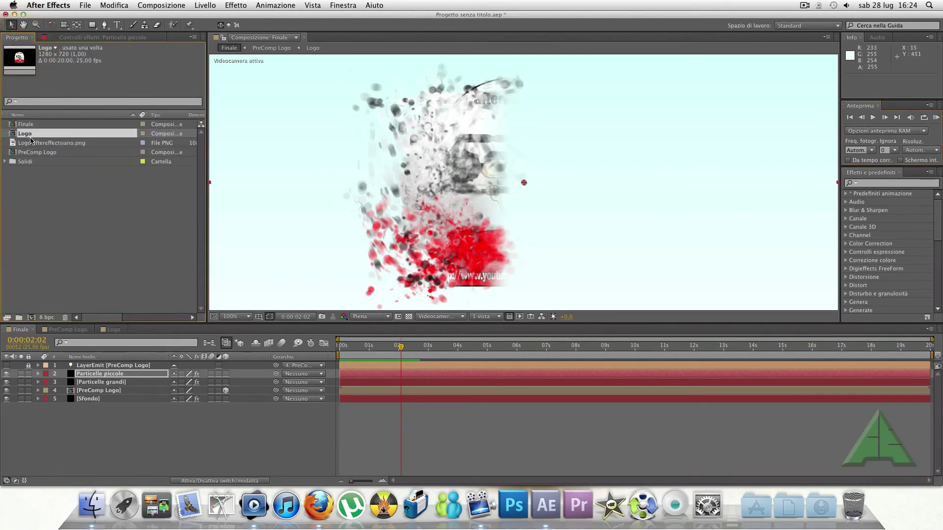
# - Place the Logo composition in Finale just above Sfondo and return the playhead to 0:00:00:00
pyautogui.moveTo(32, 155); pyautogui.dragTo(90, 384)
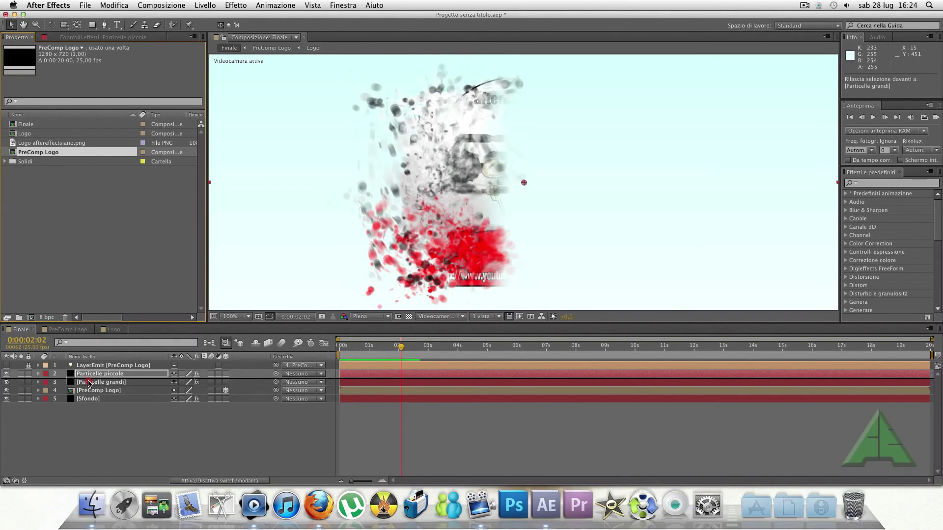
pyautogui.moveTo(90, 383); pyautogui.dragTo(90, 386)
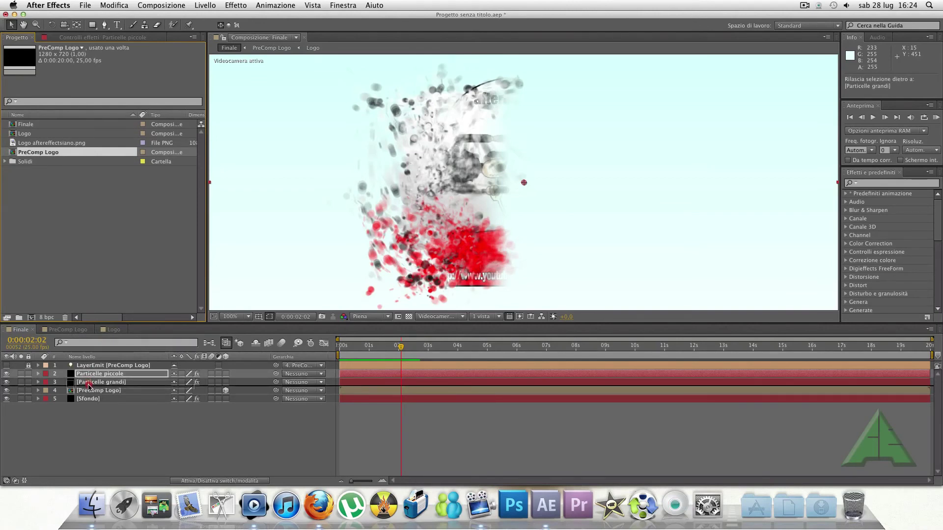
pyautogui.moveTo(89, 386)
pyautogui.mouseDown()
pyautogui.moveTo(31, 138)
pyautogui.moveTo(71, 395)
pyautogui.mouseUp()
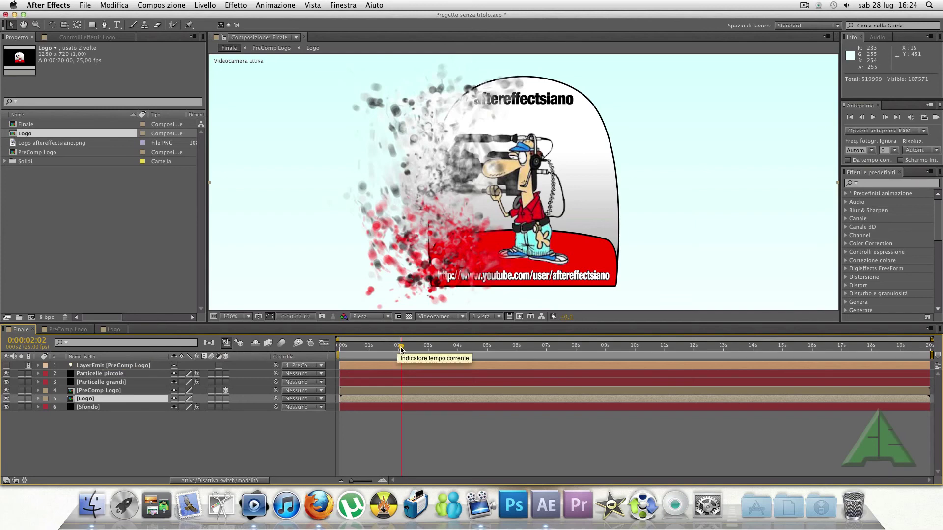
pyautogui.moveTo(400, 346); pyautogui.dragTo(315, 360)
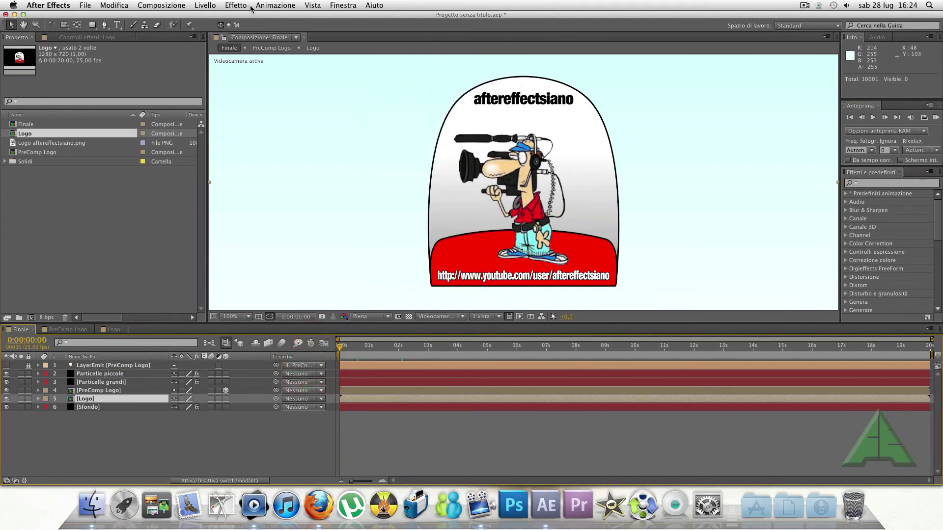
# - Add the Transizione > Comparsa lineare effect to the Logo layer (0% completion, 90° angle)
pyautogui.click(236, 5)
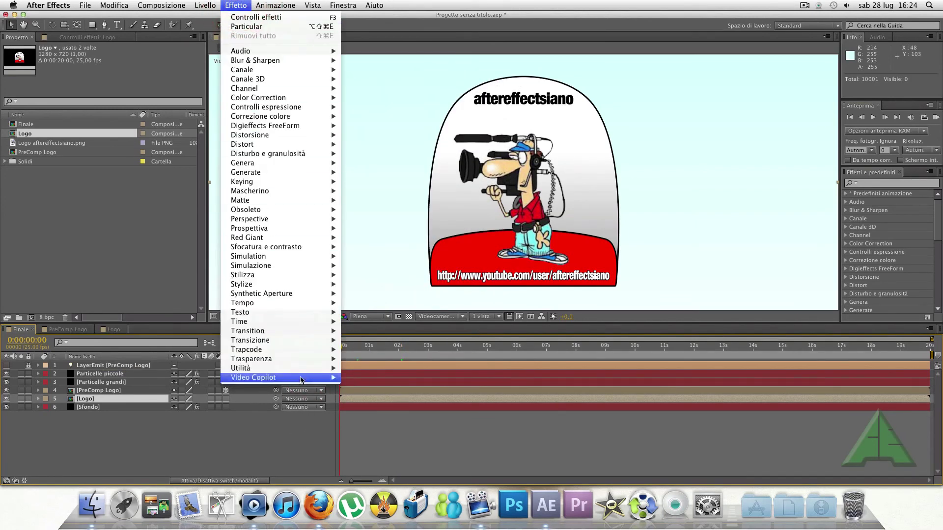
pyautogui.moveTo(289, 340)
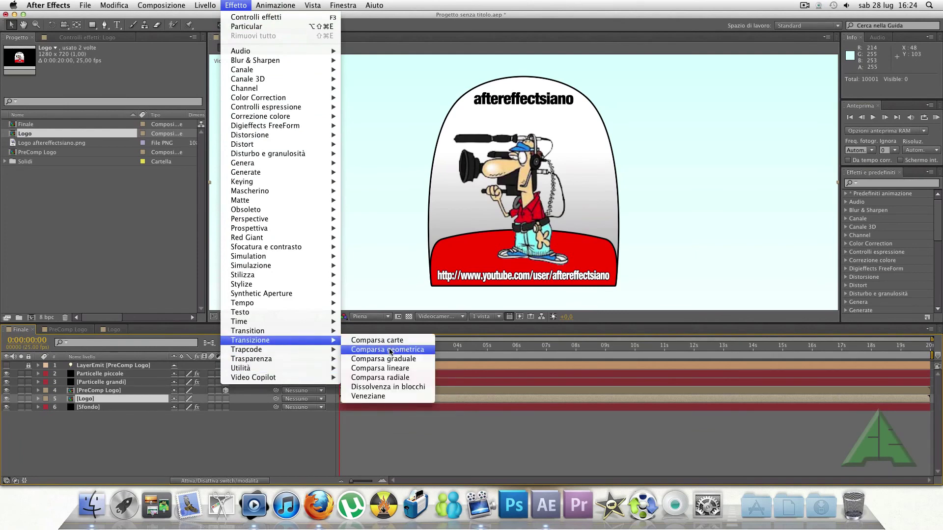
pyautogui.click(404, 368)
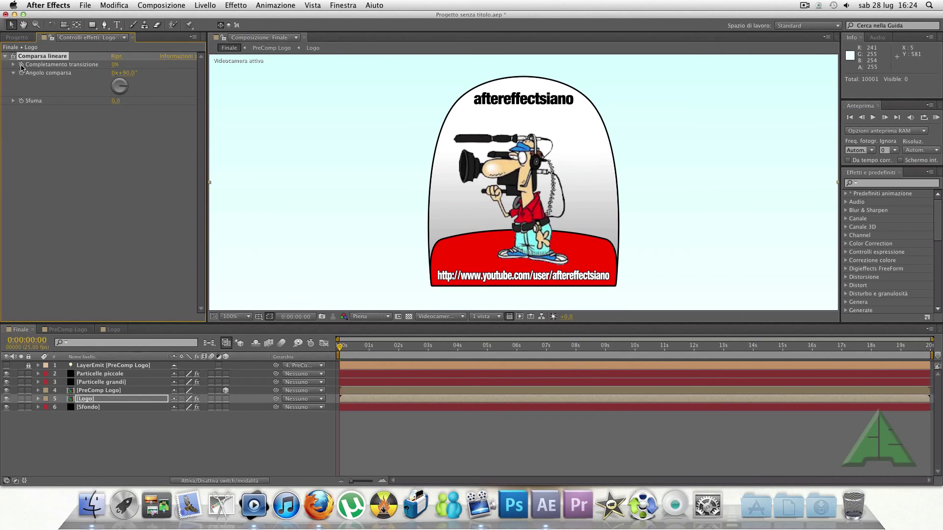
# - Keyframe Completamento transizione from 0% at 0s to 100% at 0:00:05:00, then check midway frames
pyautogui.click(21, 65)
pyautogui.moveTo(344, 350); pyautogui.dragTo(485, 348)
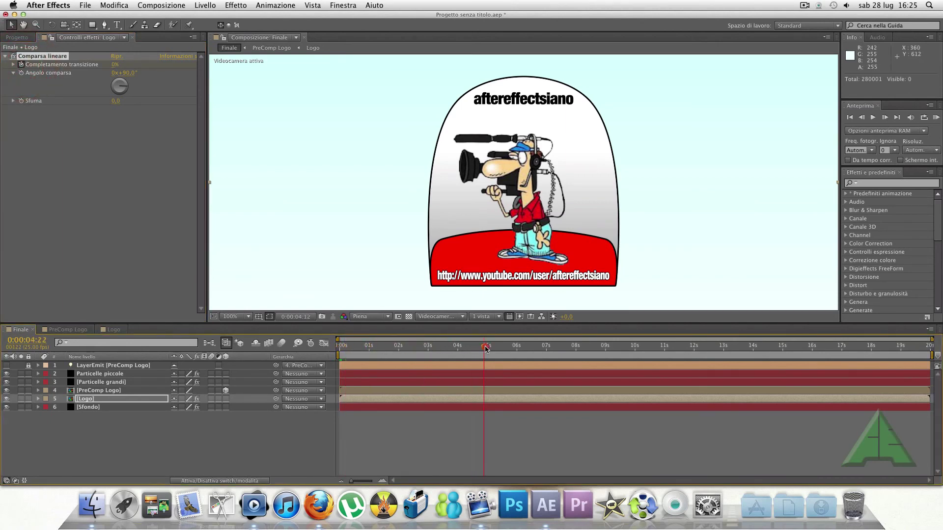
pyautogui.moveTo(485, 348); pyautogui.dragTo(490, 350)
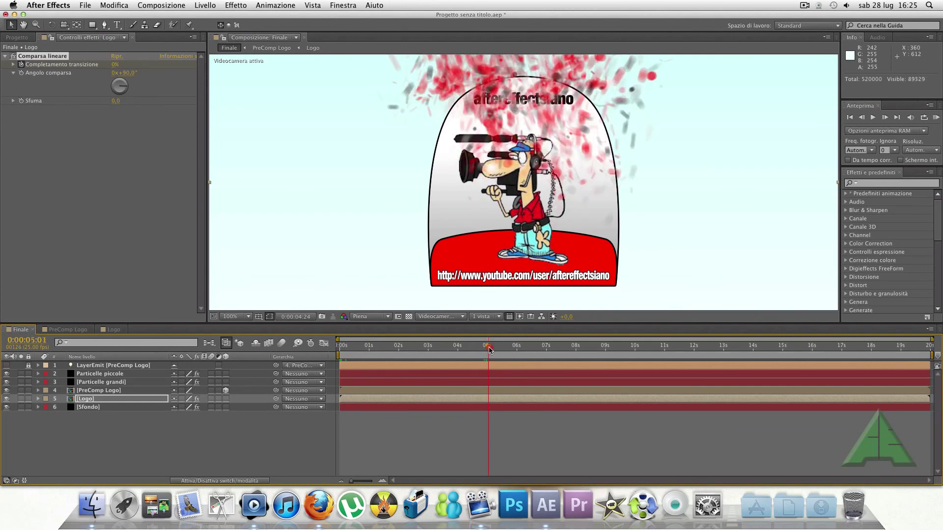
pyautogui.click(487, 346)
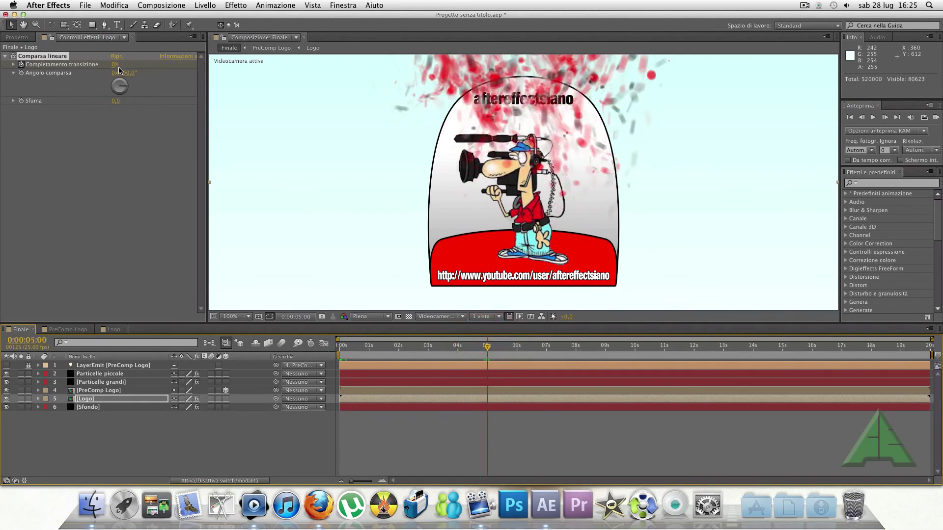
pyautogui.moveTo(113, 66); pyautogui.dragTo(179, 65)
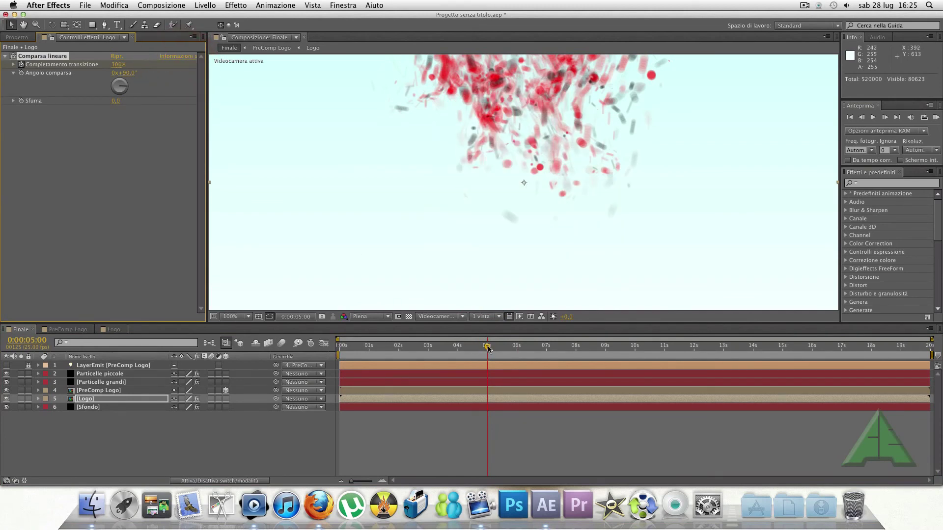
pyautogui.moveTo(490, 347); pyautogui.dragTo(419, 350)
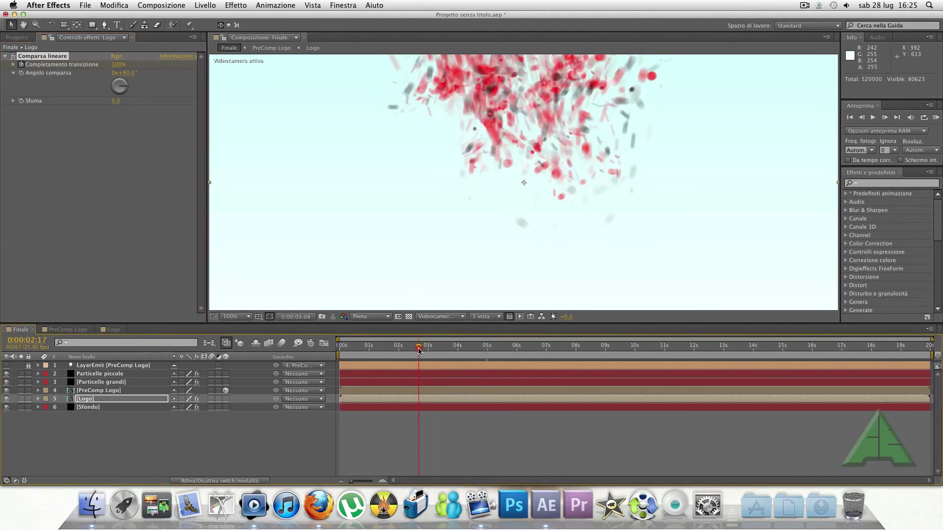
pyautogui.moveTo(420, 350); pyautogui.dragTo(433, 350)
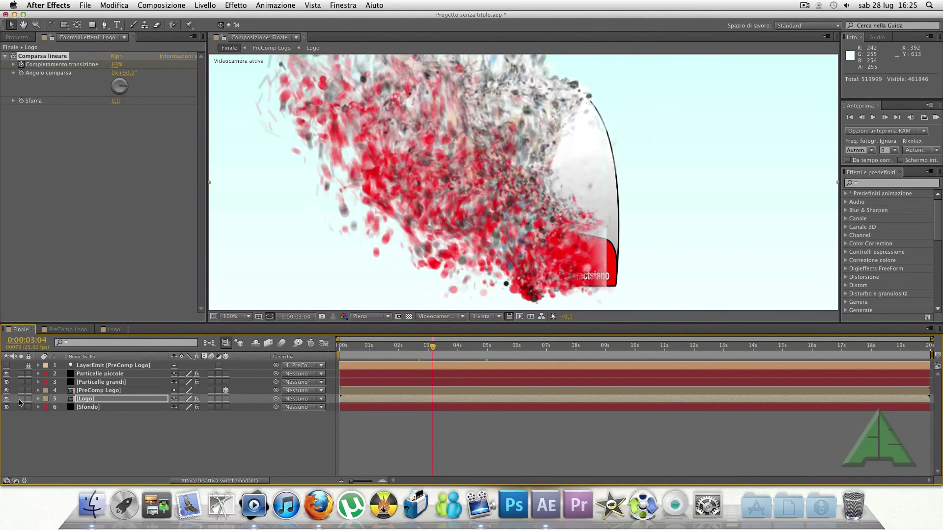
# - With Logo soloed, set the wipe's Sfuma to 50, then unsolo and rewind to the start
pyautogui.click(20, 399)
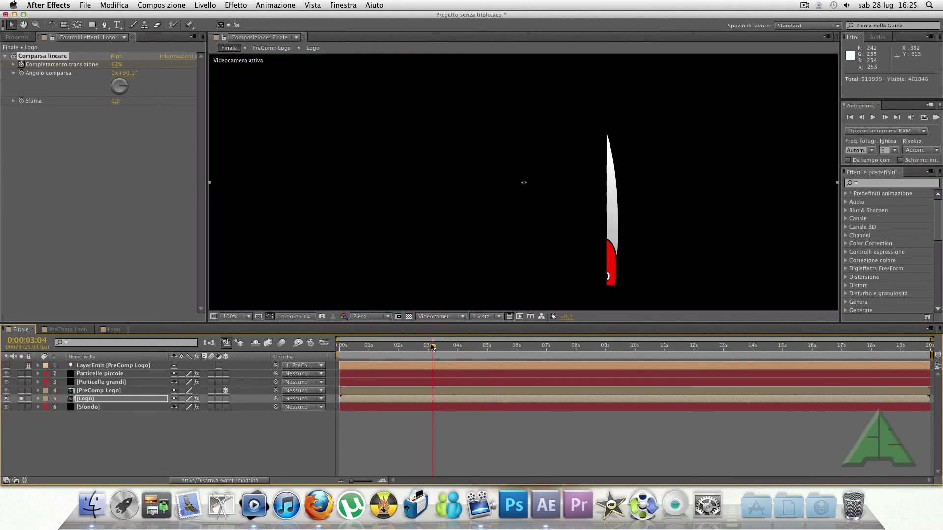
pyautogui.moveTo(432, 348); pyautogui.dragTo(411, 347)
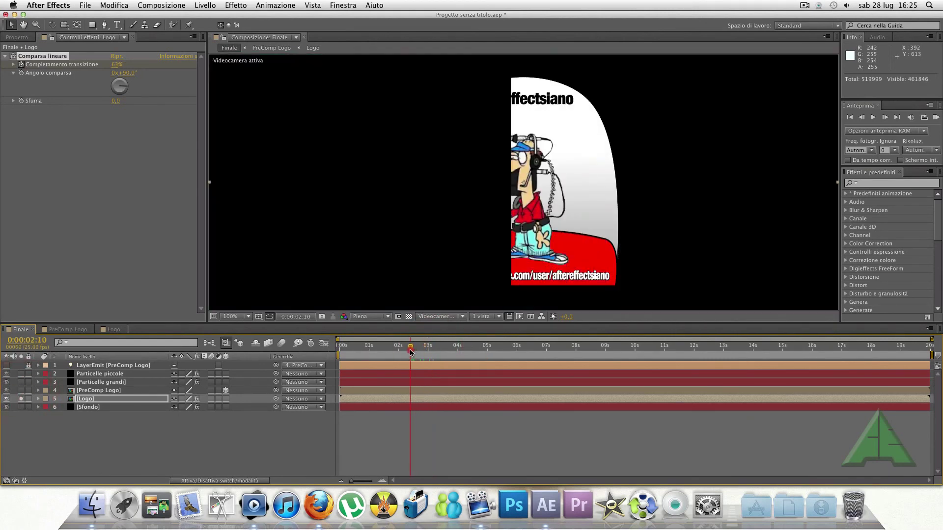
pyautogui.click(115, 102)
pyautogui.write('50')
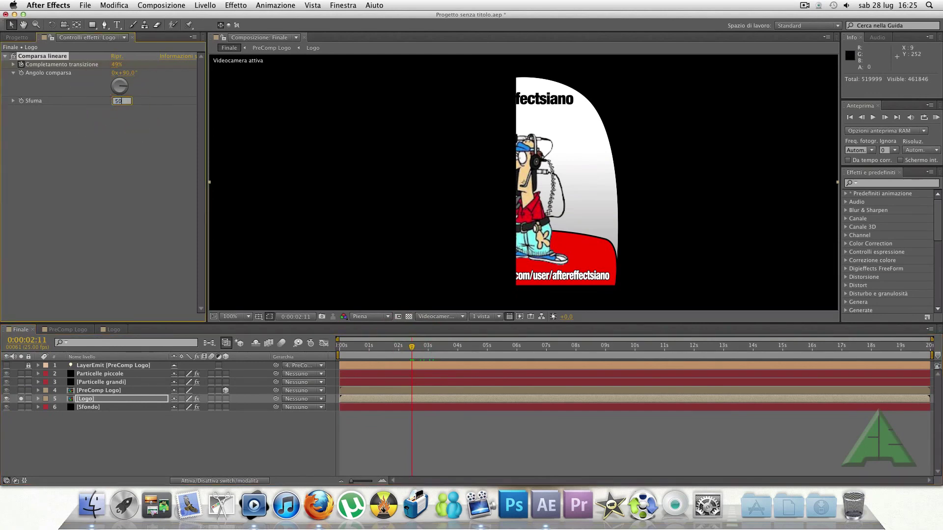
pyautogui.press('Return')
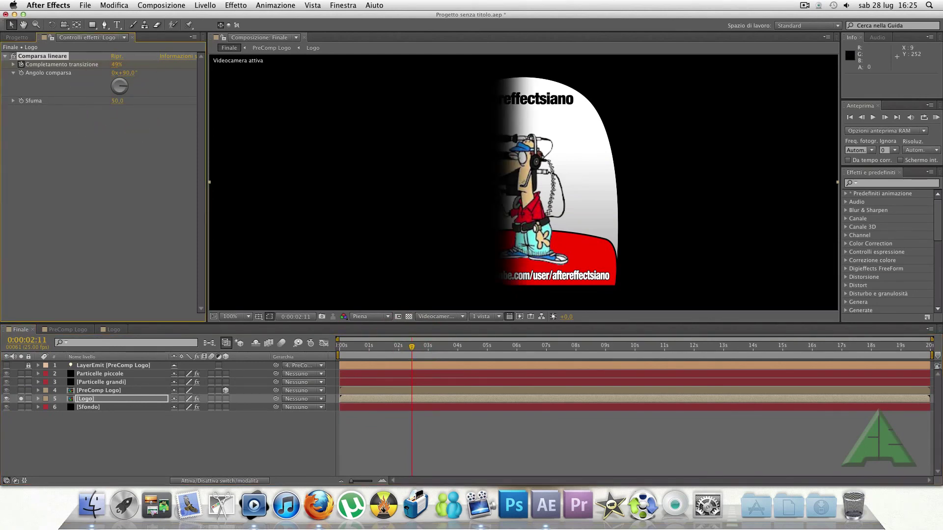
pyautogui.click(22, 400)
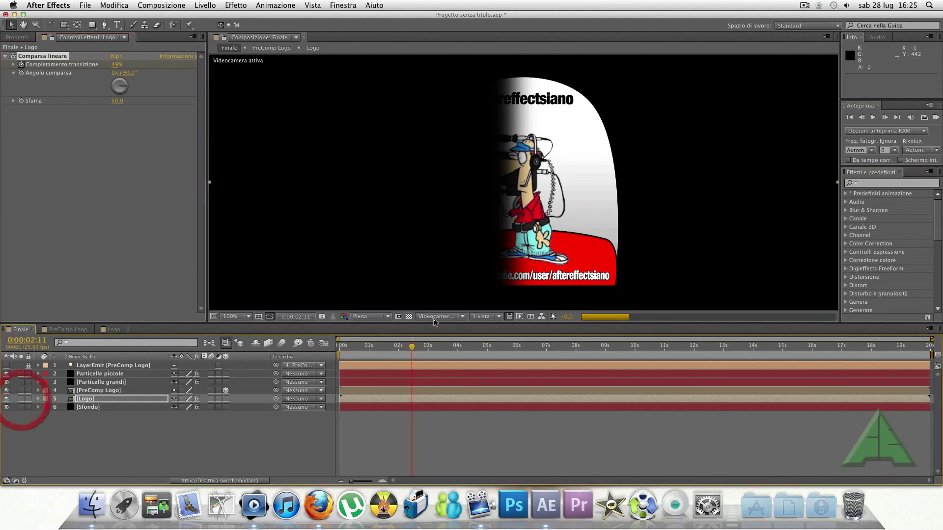
pyautogui.moveTo(411, 347); pyautogui.dragTo(340, 348)
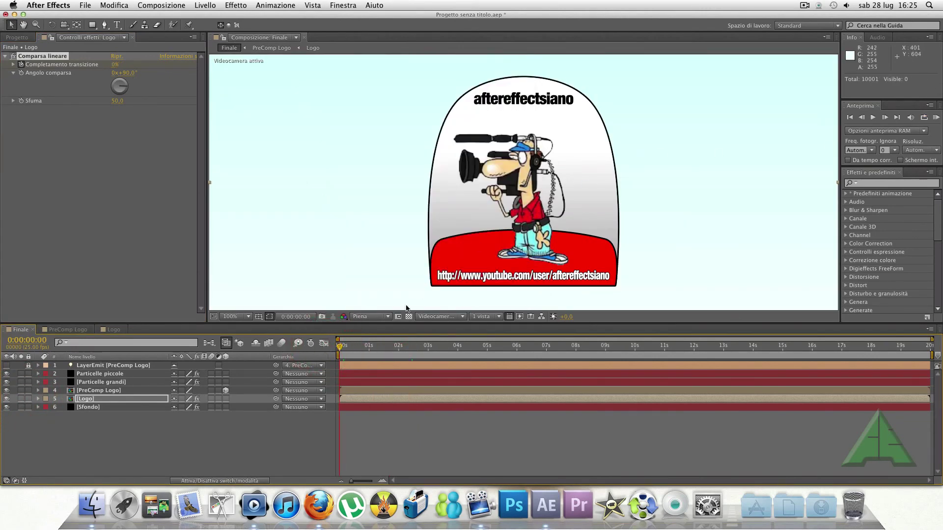
# - Enlarge the viewer and run a RAM preview of the whole particle disintegration, then stop it
pyautogui.moveTo(408, 323); pyautogui.dragTo(416, 404)
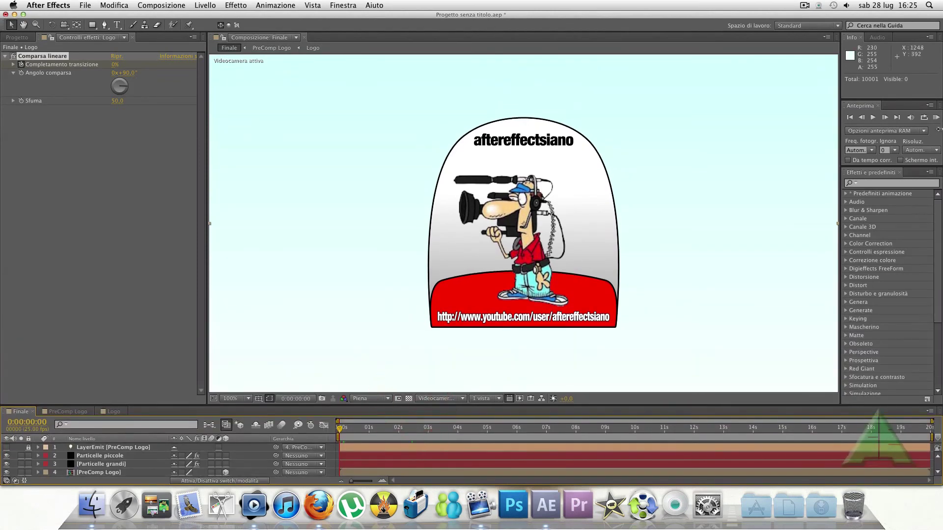
pyautogui.click(935, 117)
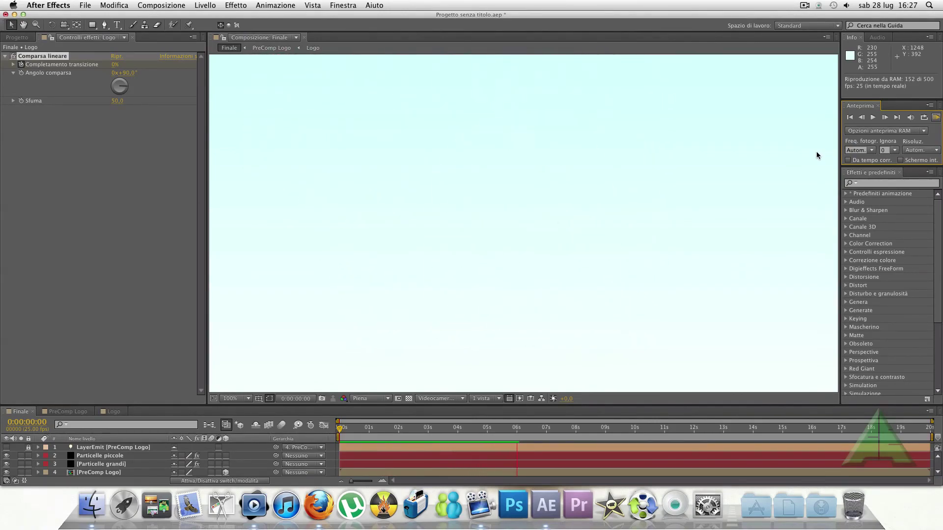
pyautogui.click(816, 152)
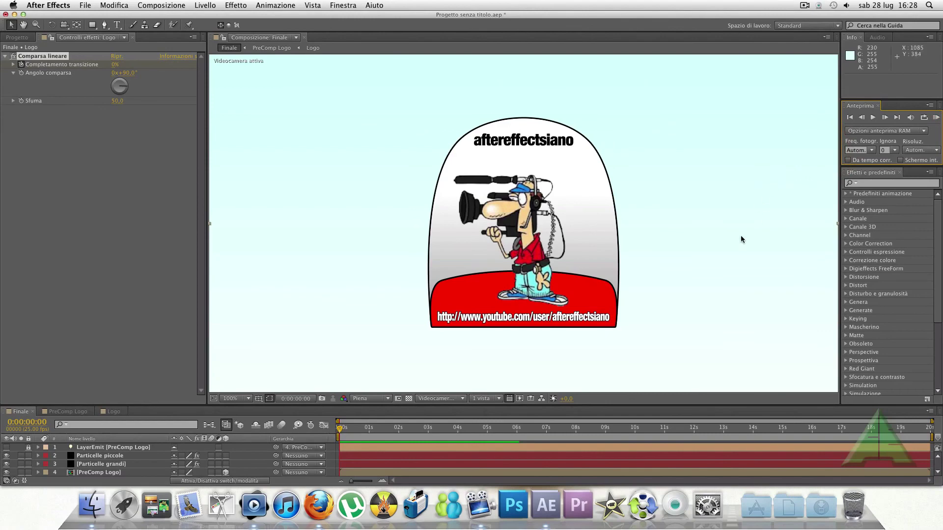